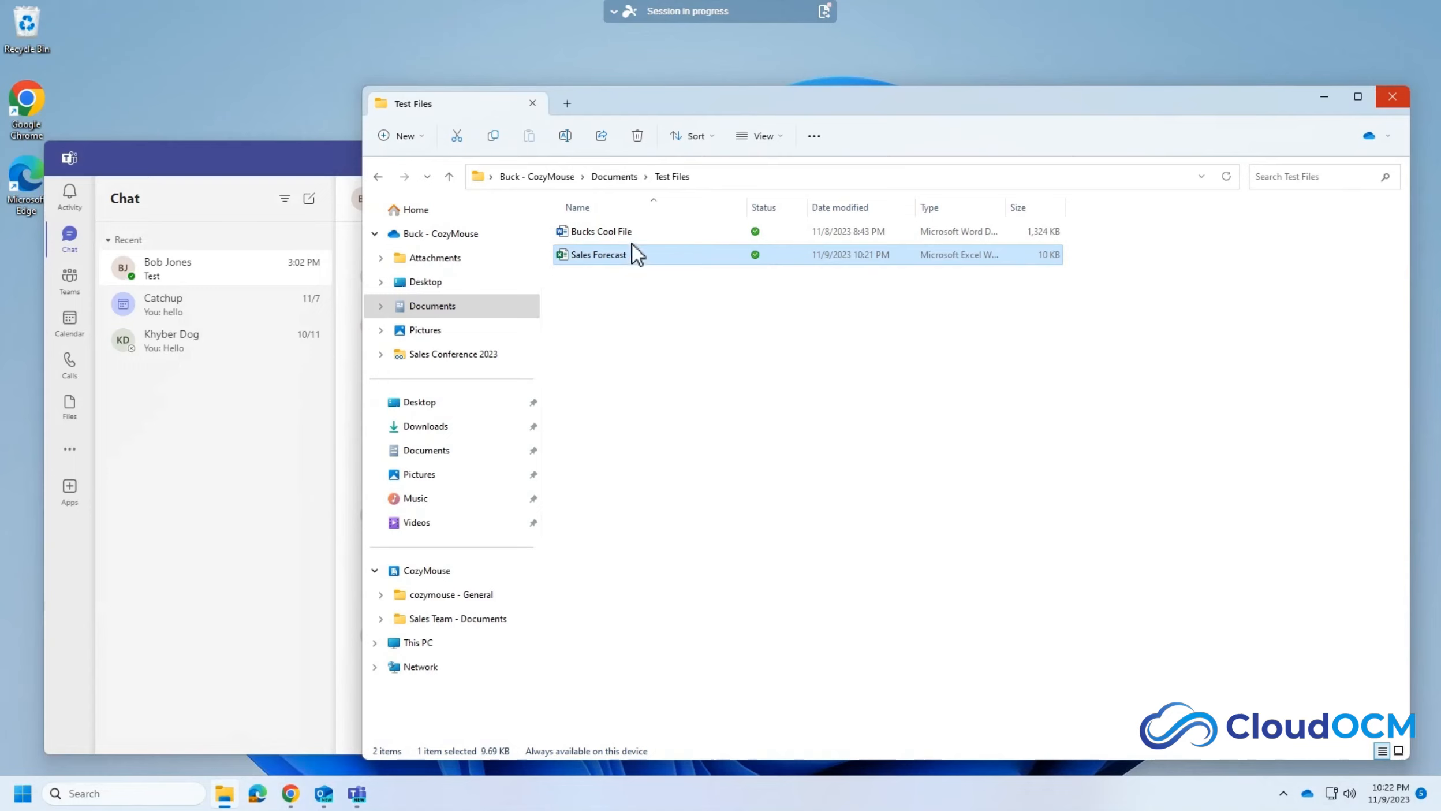
# Open the Bucks Cool File document from the Test Files folder and dismiss the accessibility tip
pyautogui.click(615, 232)
pyautogui.doubleClick(617, 231)
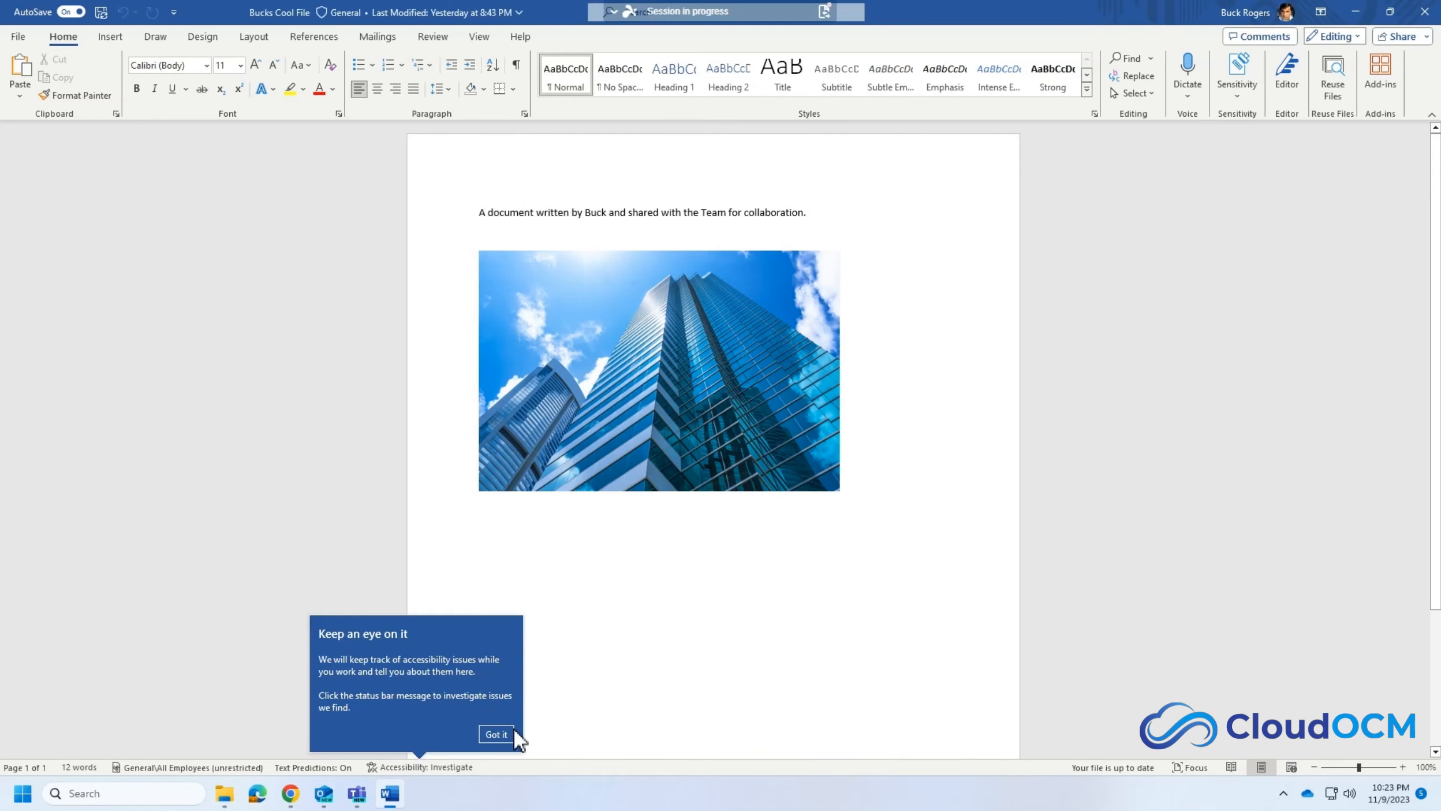
pyautogui.click(496, 735)
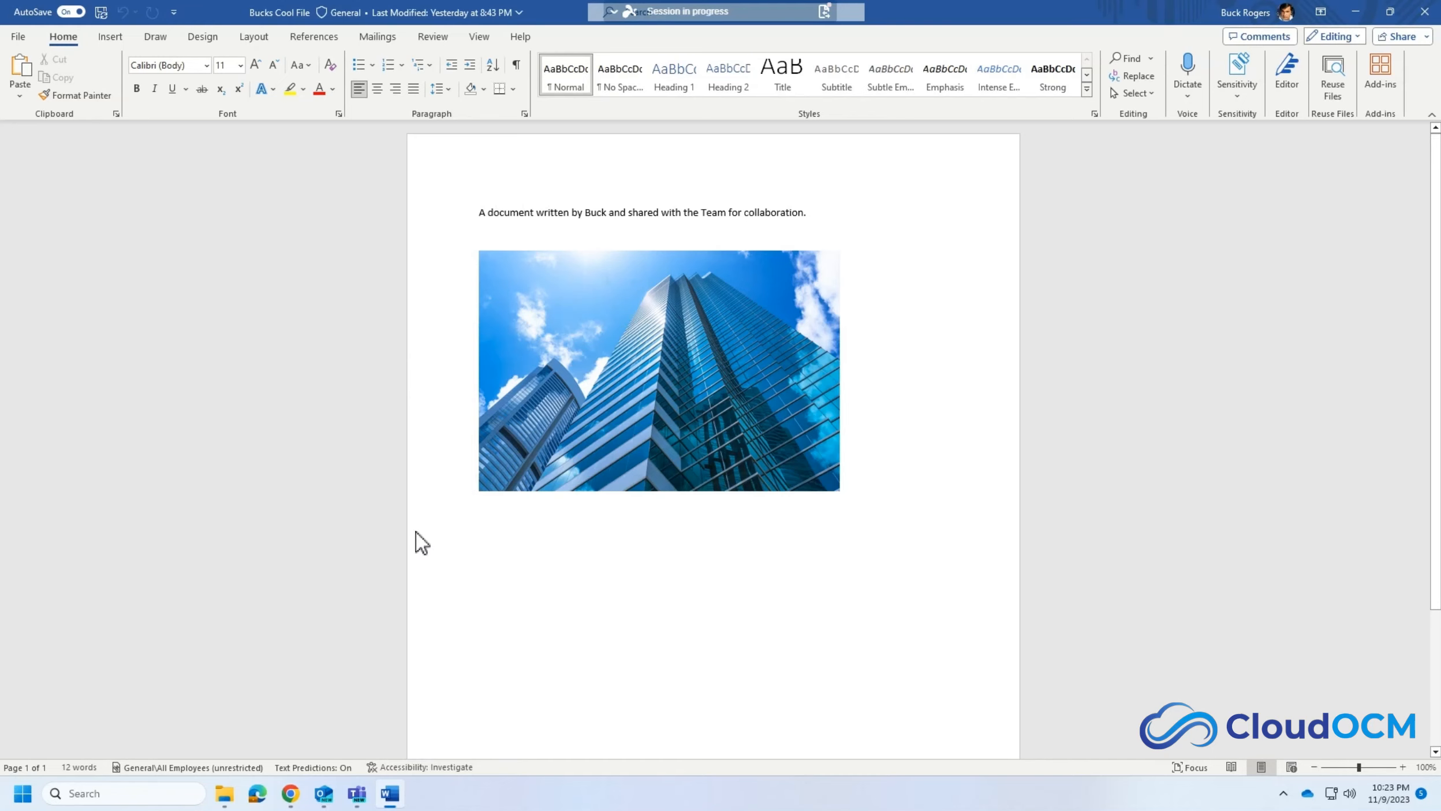
# Switch to Teams and send the colleague a chat message greeting them by first name and saying "I need some help"
pyautogui.click(357, 795)
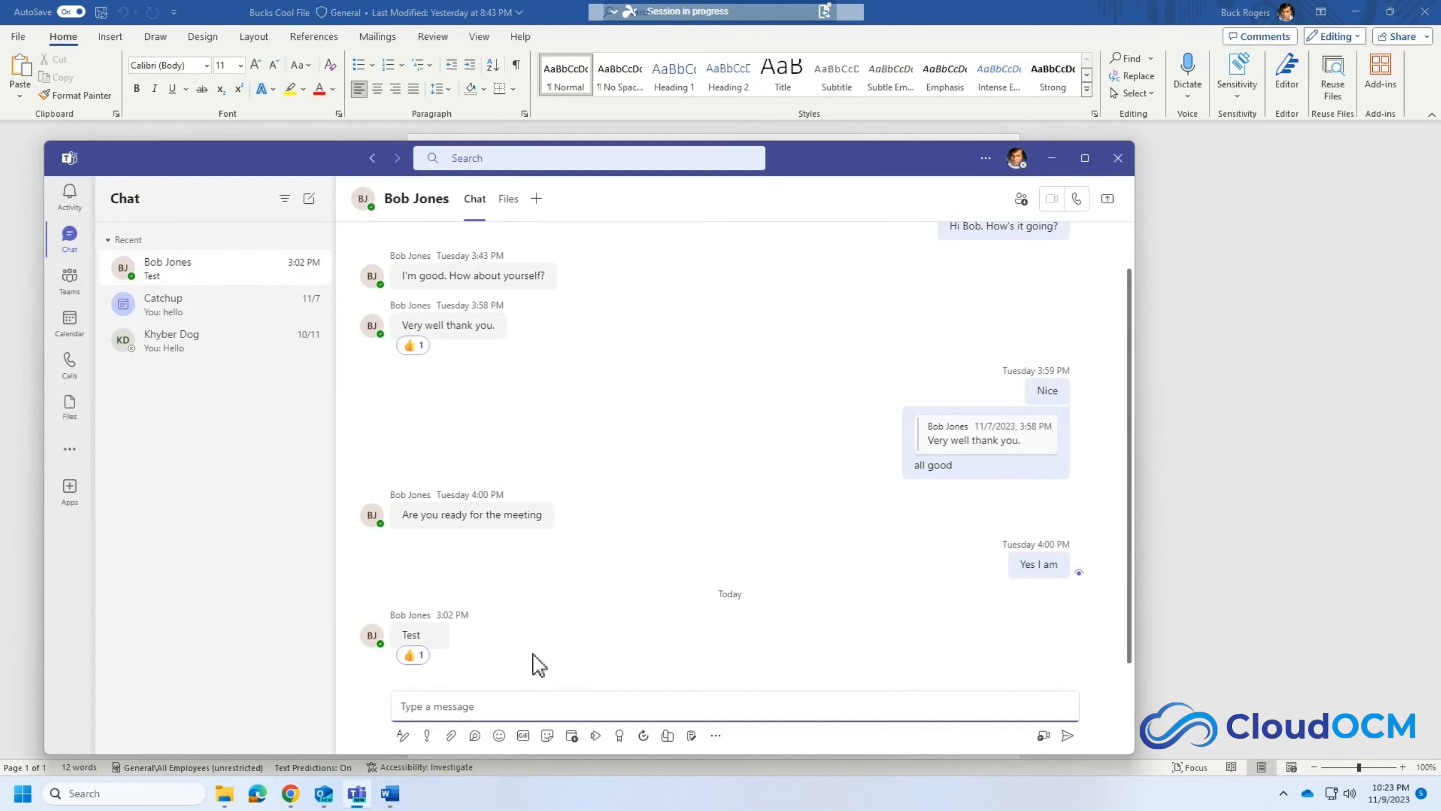
pyautogui.write('Hey Bob')
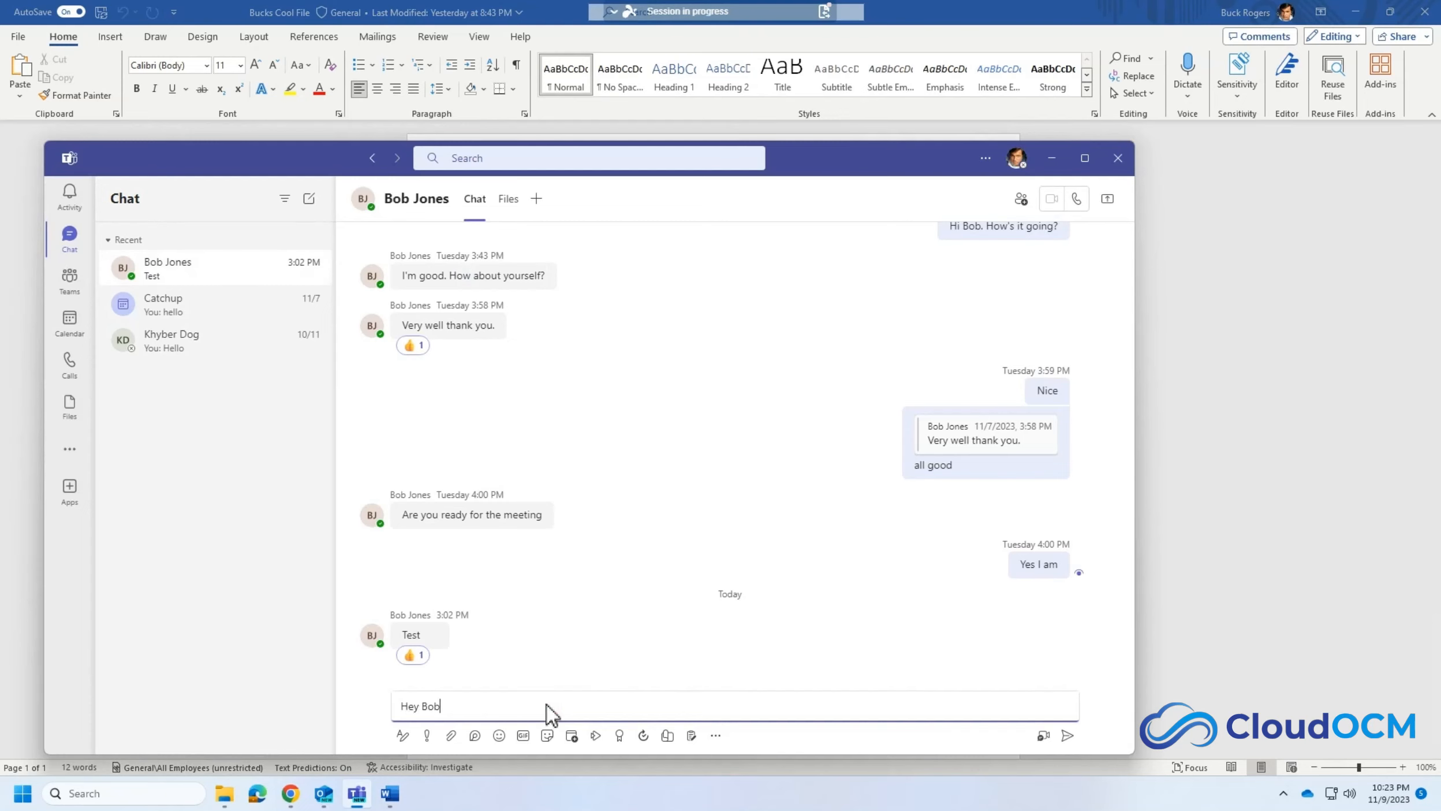
pyautogui.write(' I need some help')
pyautogui.press('Return')
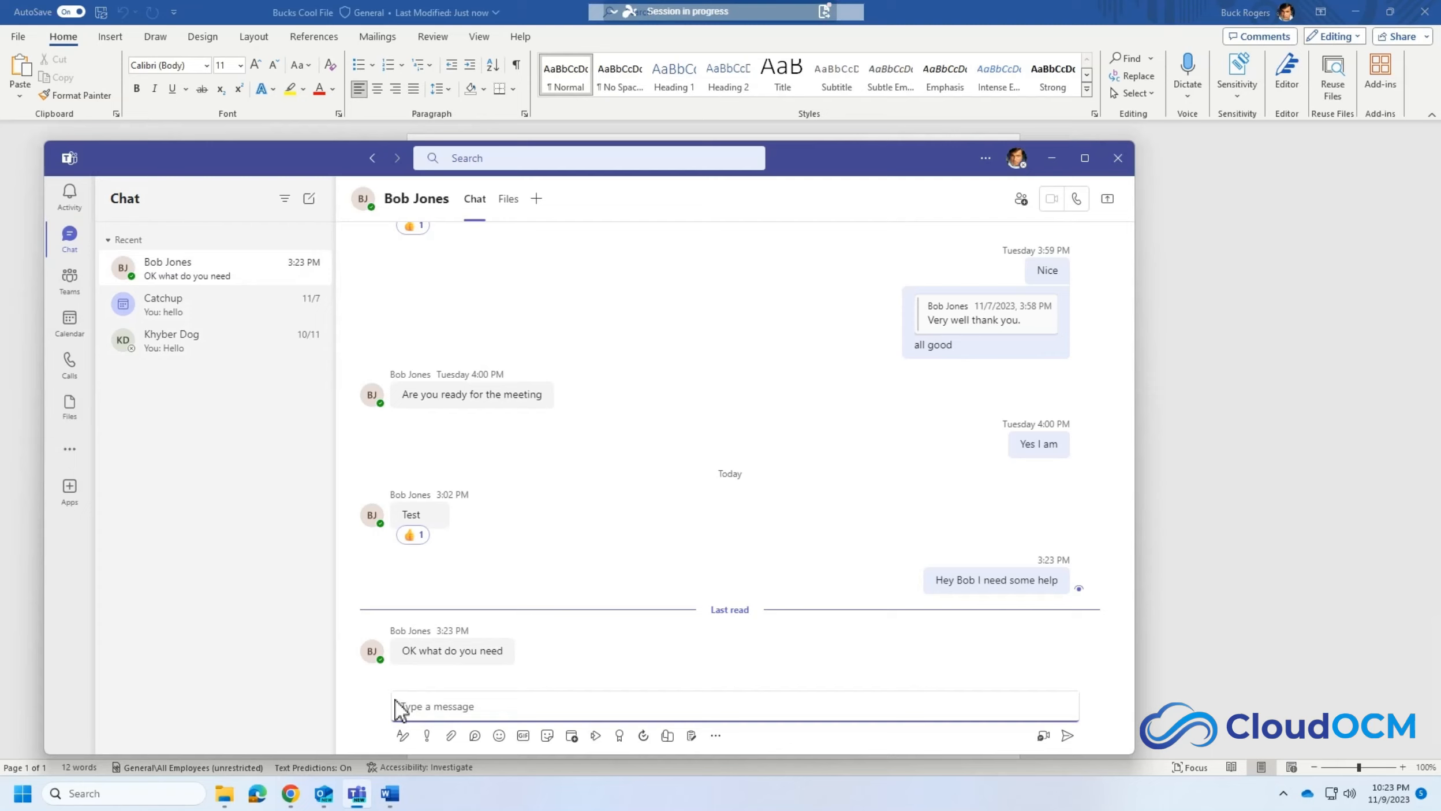
# Reply in the chat with "I need to share a file with you and put that other picture."
pyautogui.write('I ne')
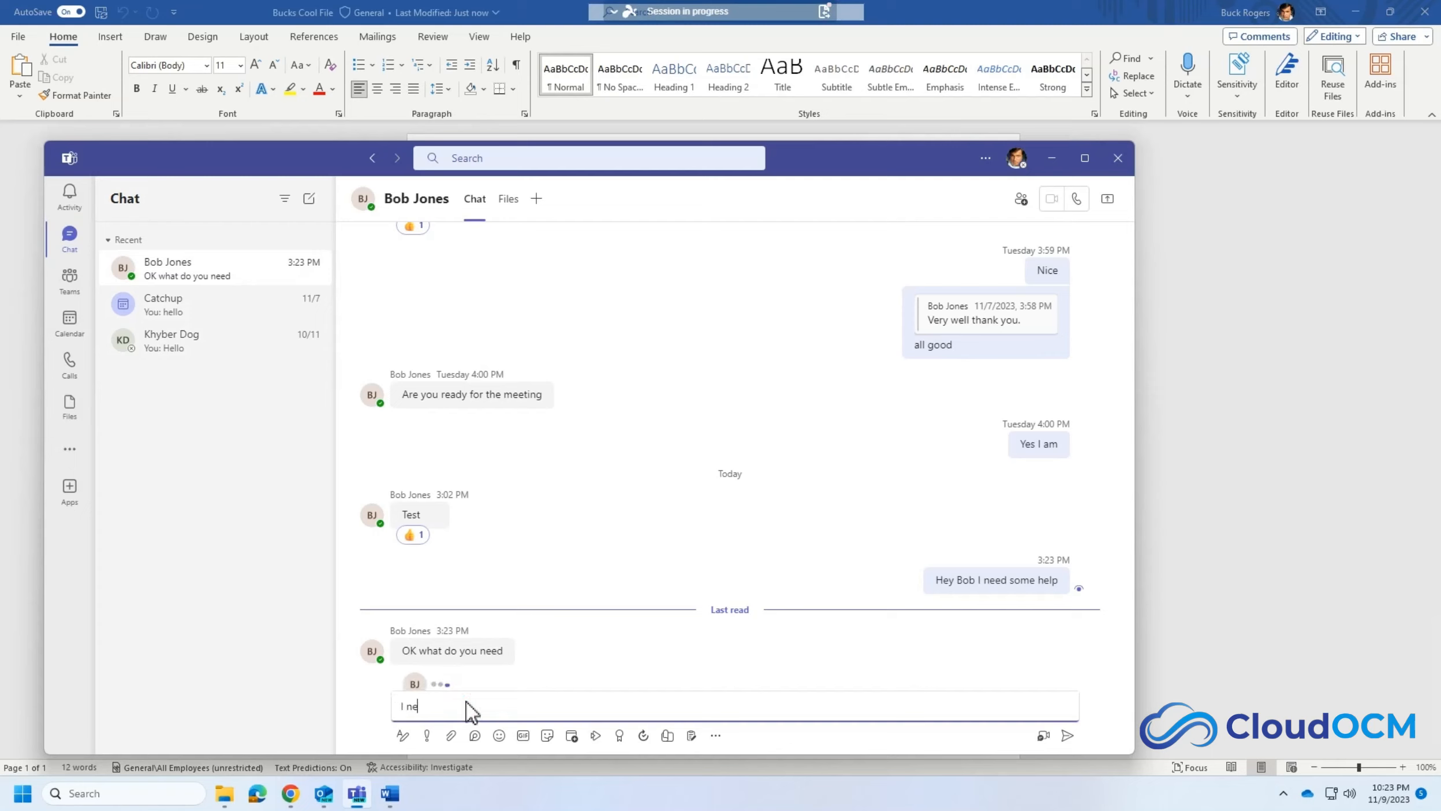
pyautogui.write('ed to share a file with you and put that ')
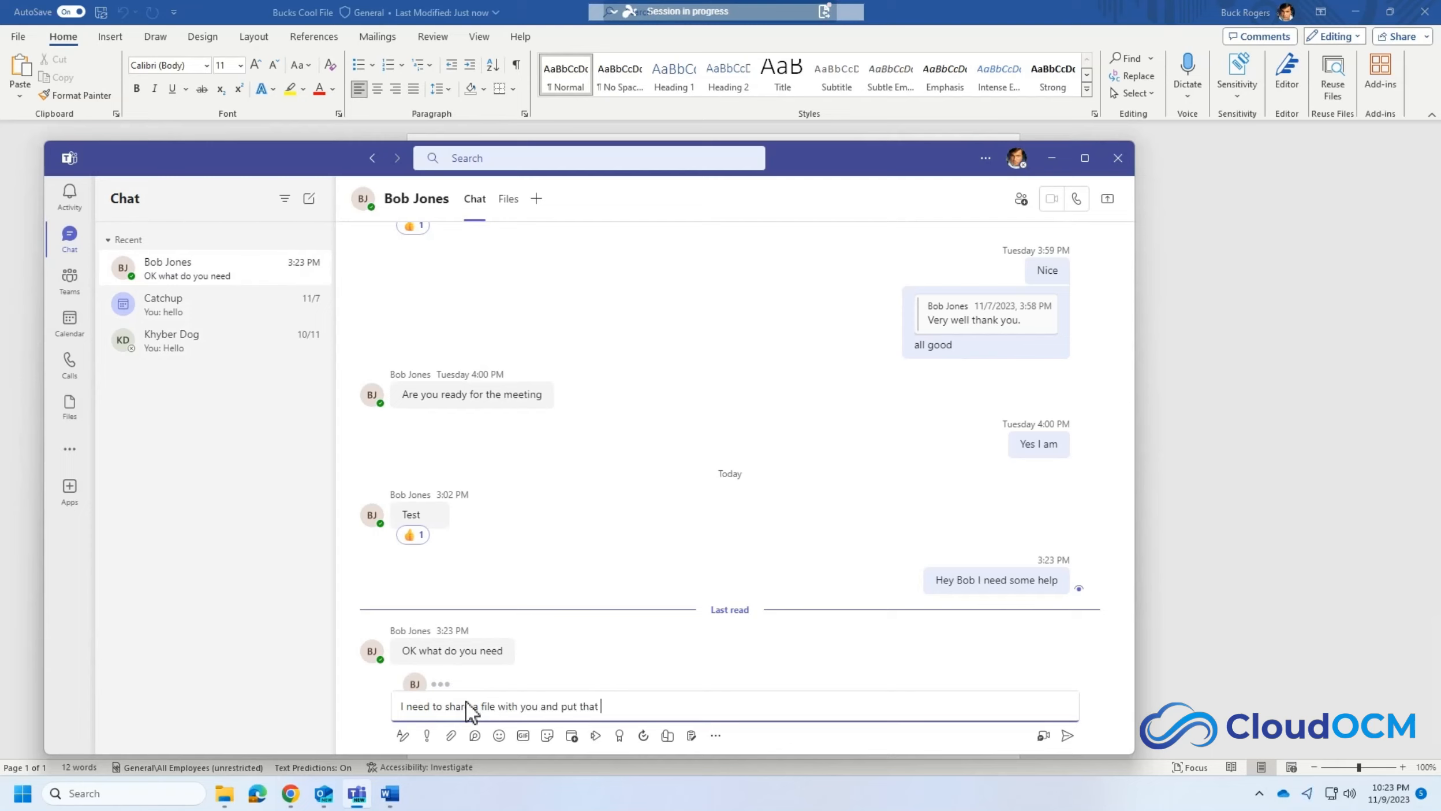
pyautogui.write('other p')
pyautogui.press('BackSpace')
pyautogui.write('other picture.')
pyautogui.press('Return')
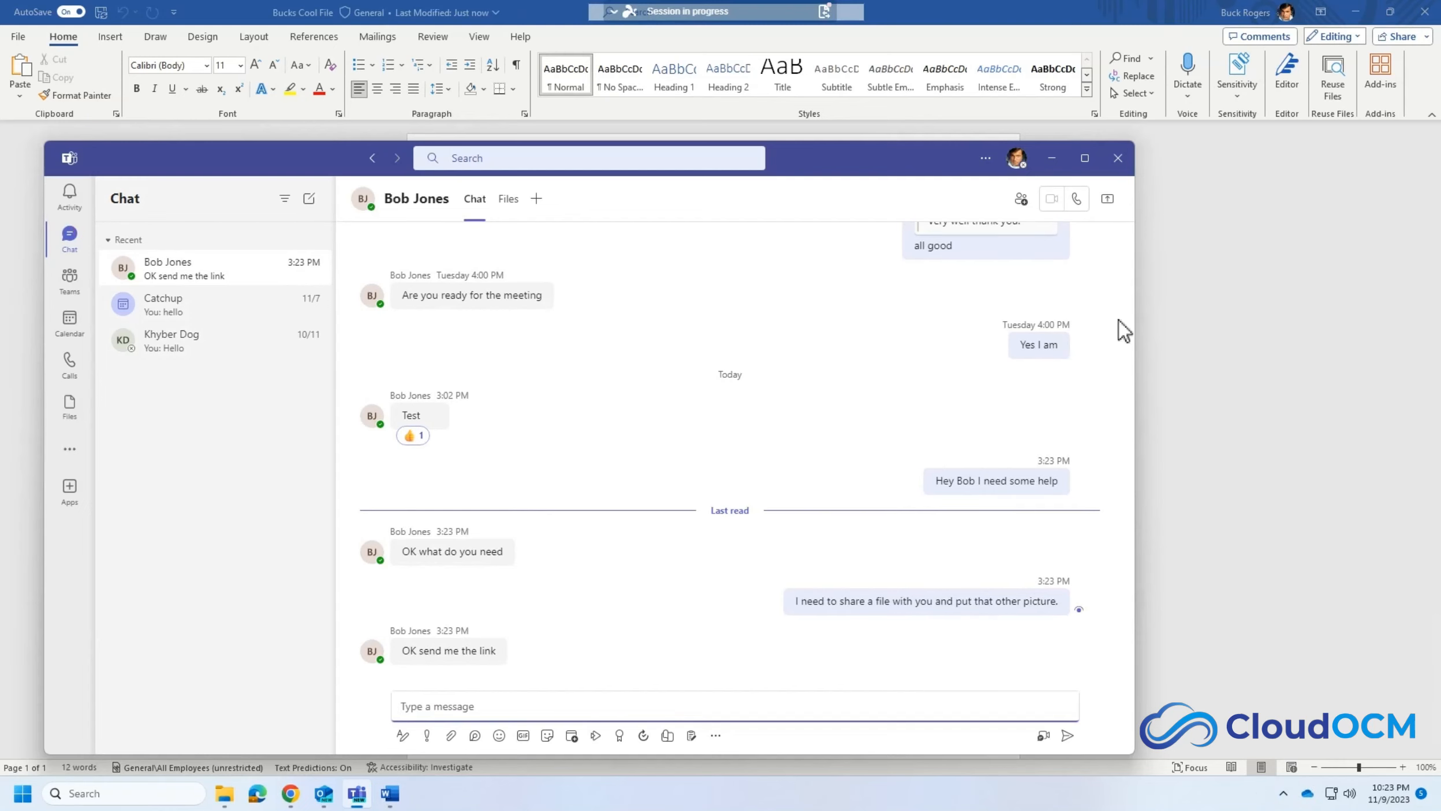
# Switch back to the Word document, start sharing it and add the colleague as recipient
pyautogui.click(1223, 281)
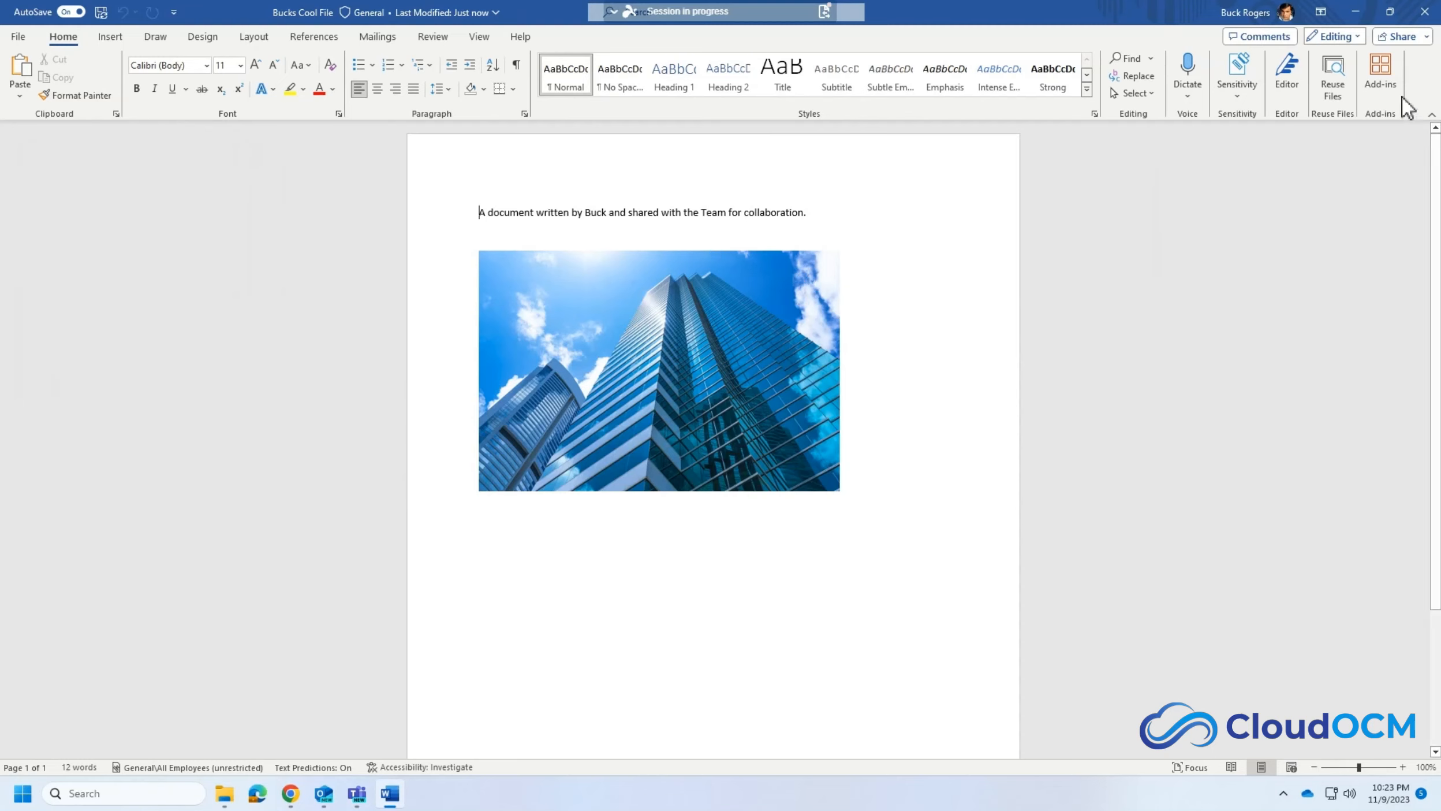
pyautogui.click(1408, 38)
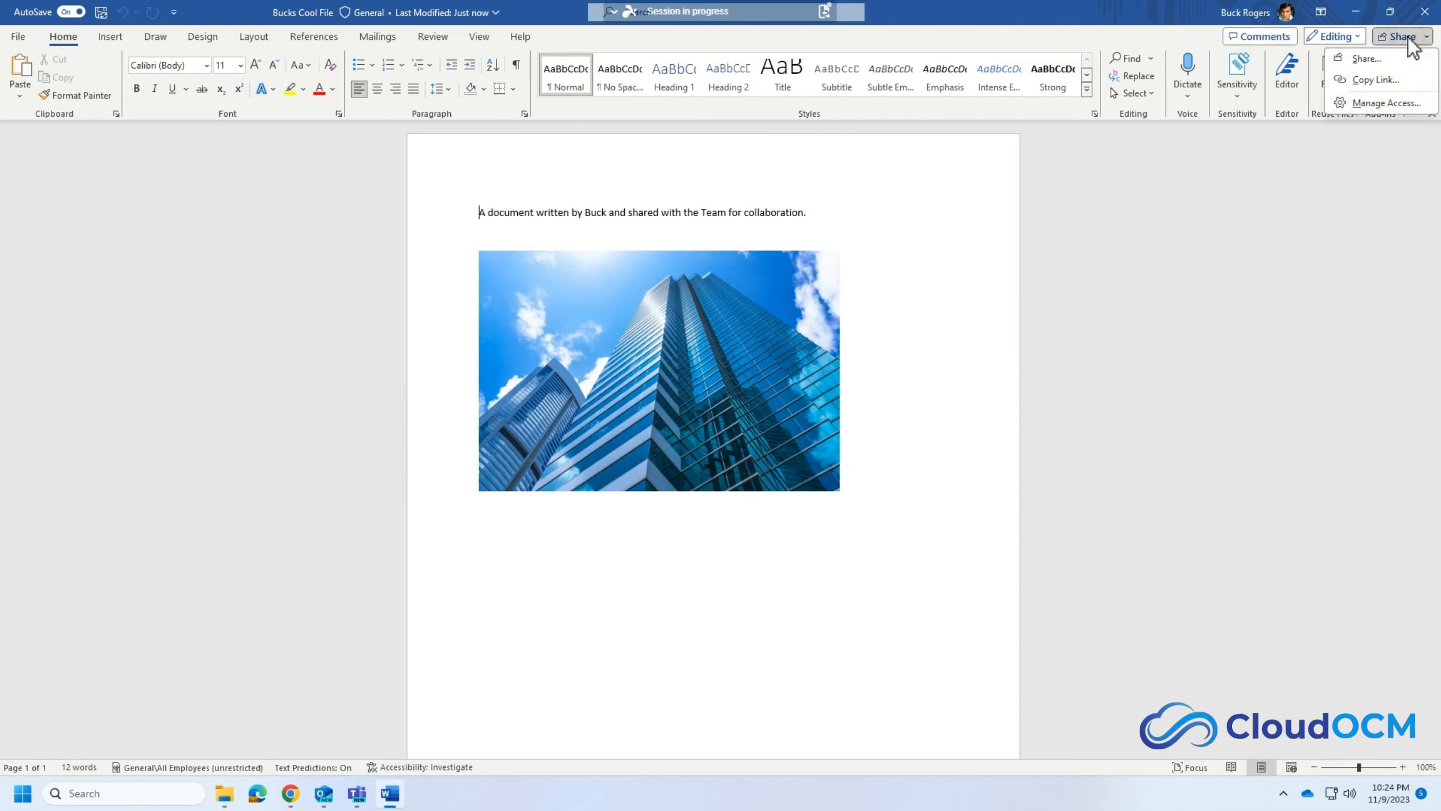
pyautogui.click(1367, 58)
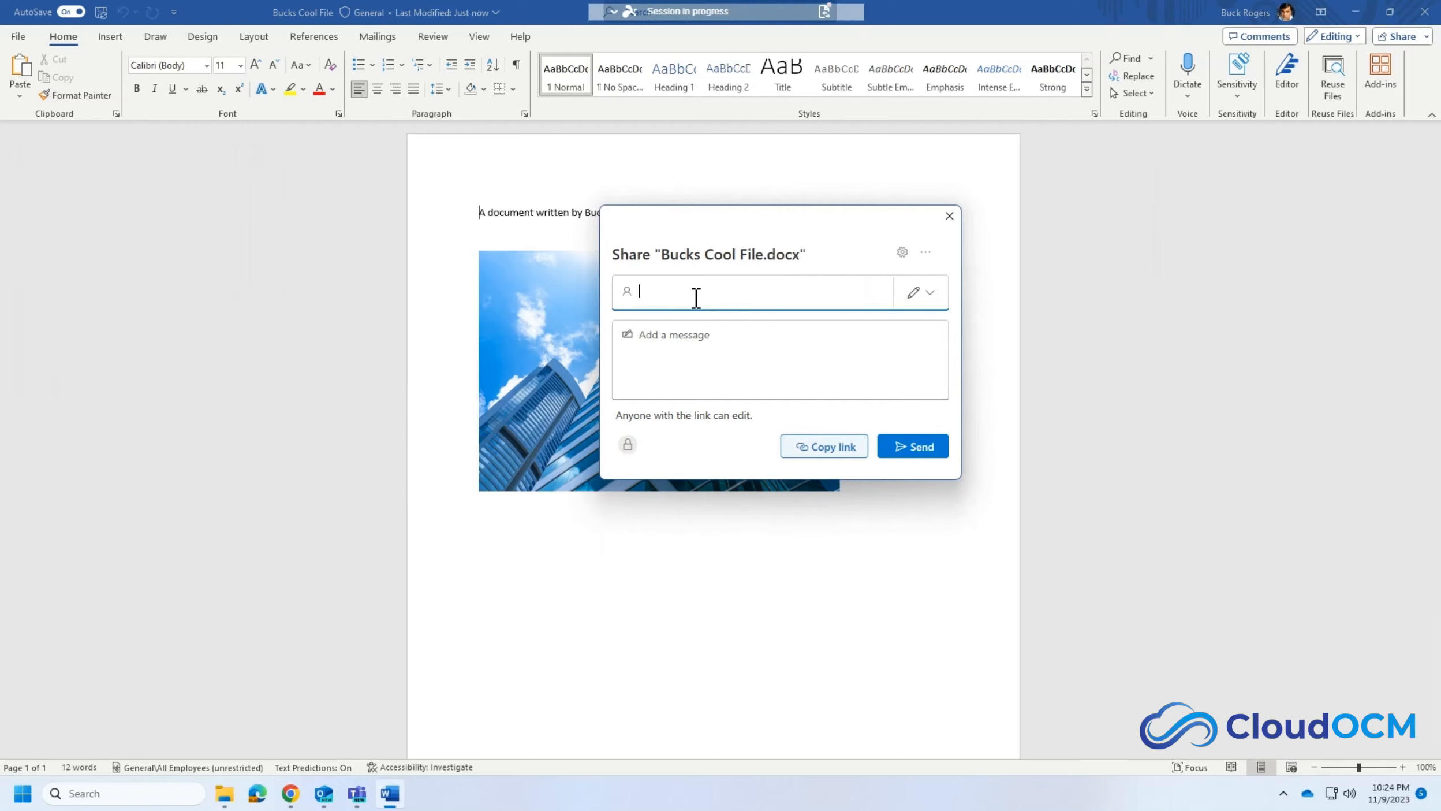
pyautogui.write('bob')
pyautogui.click(691, 345)
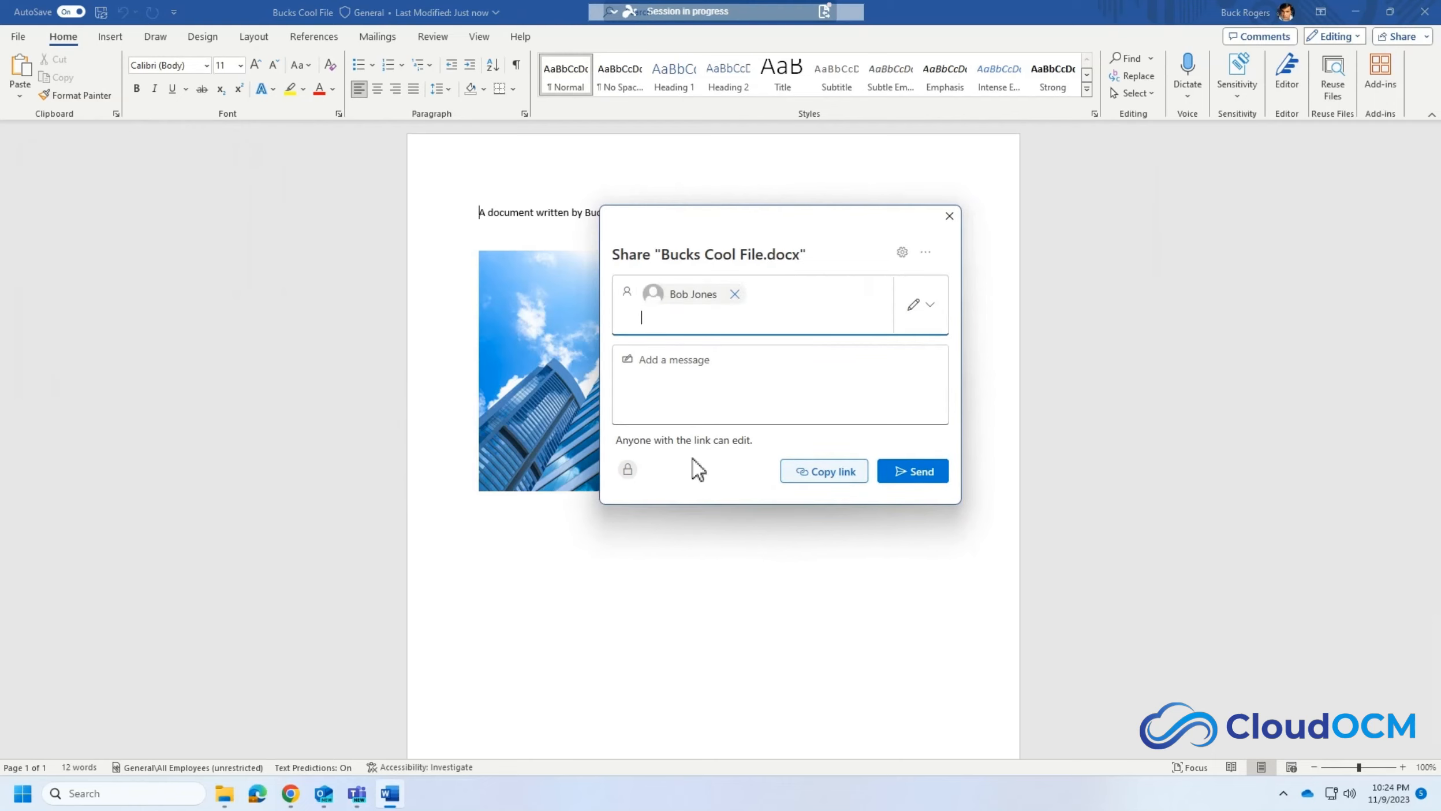
# Restrict the document's sharing link to "People you choose" with edit rights, copy the link and close the sharing dialog
pyautogui.click(687, 442)
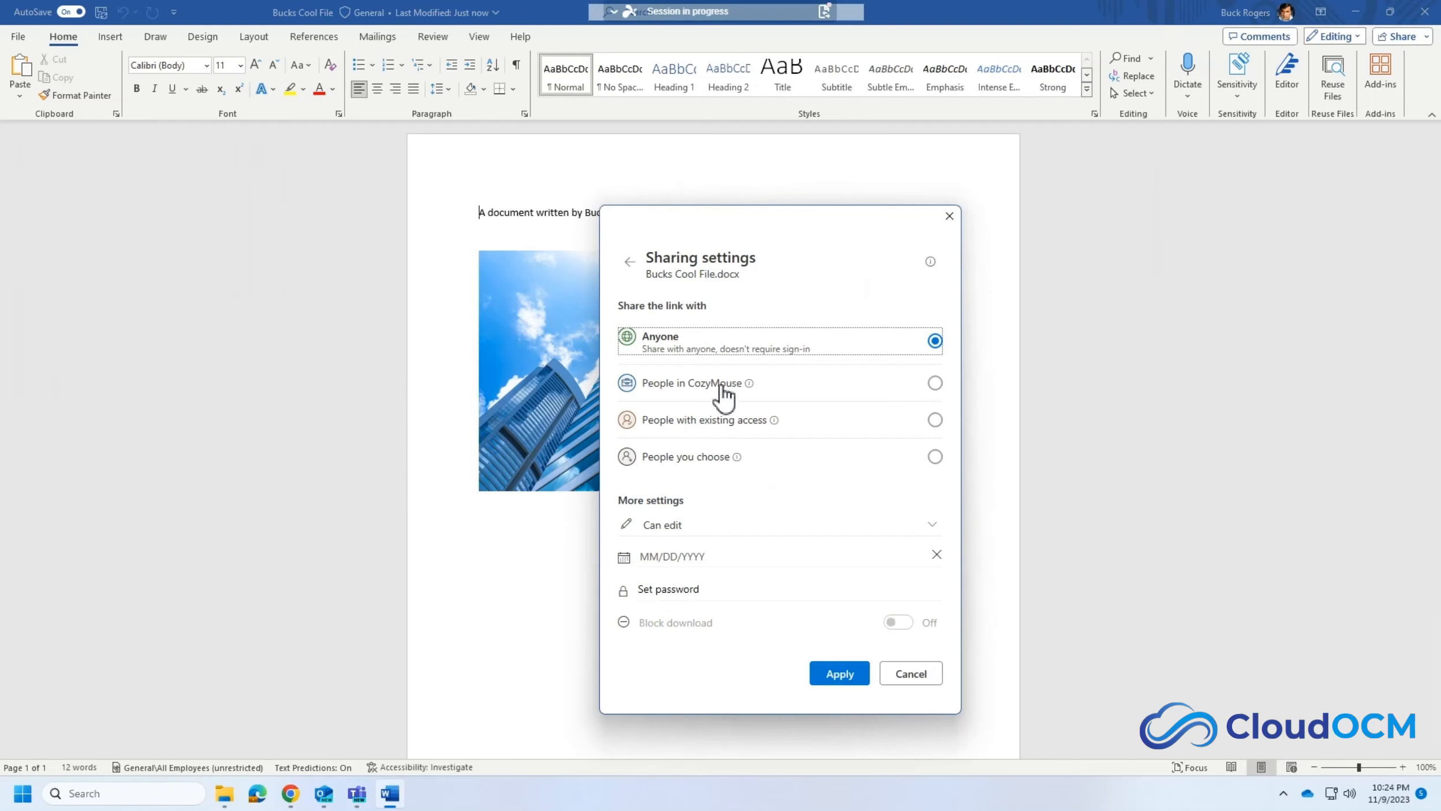
pyautogui.click(935, 456)
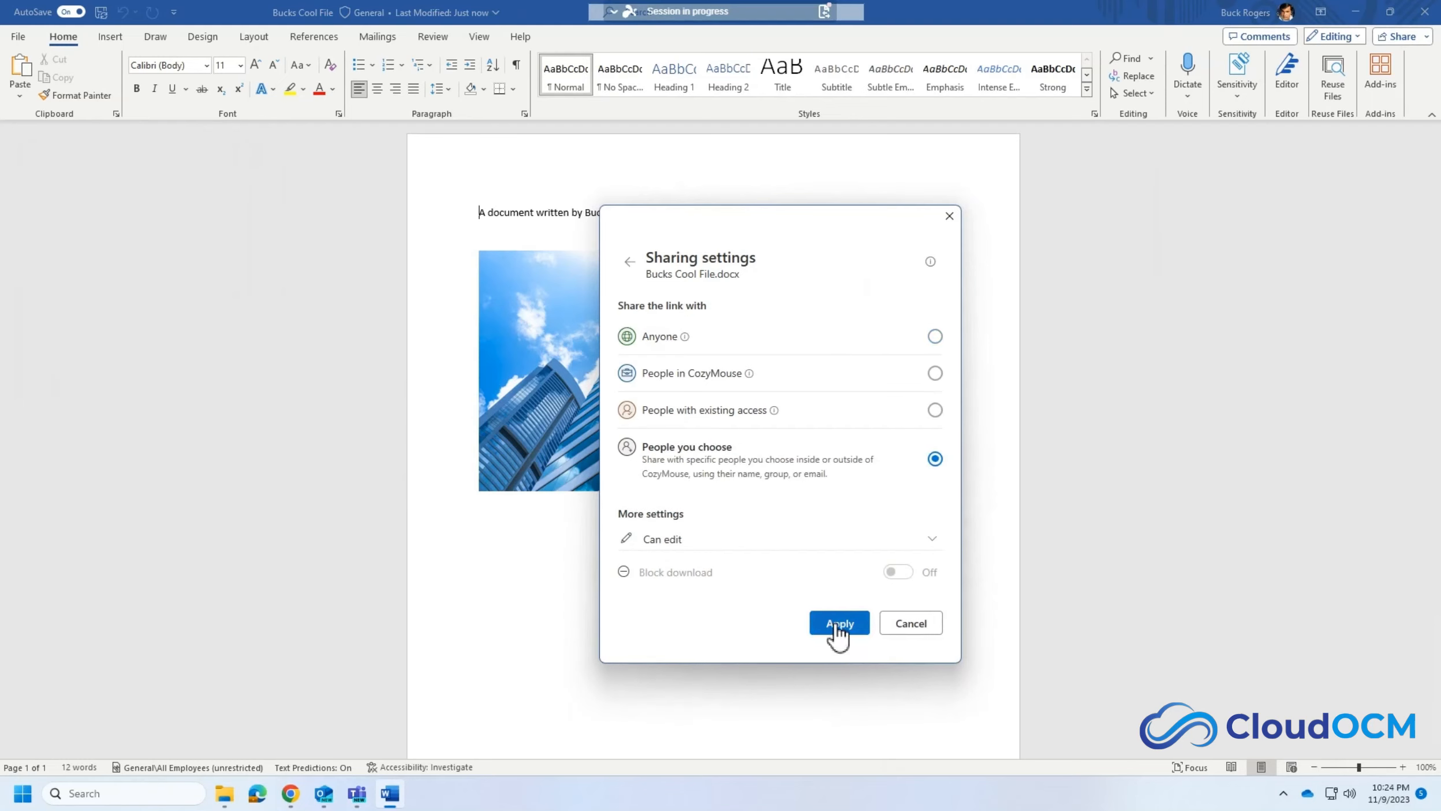
pyautogui.click(839, 623)
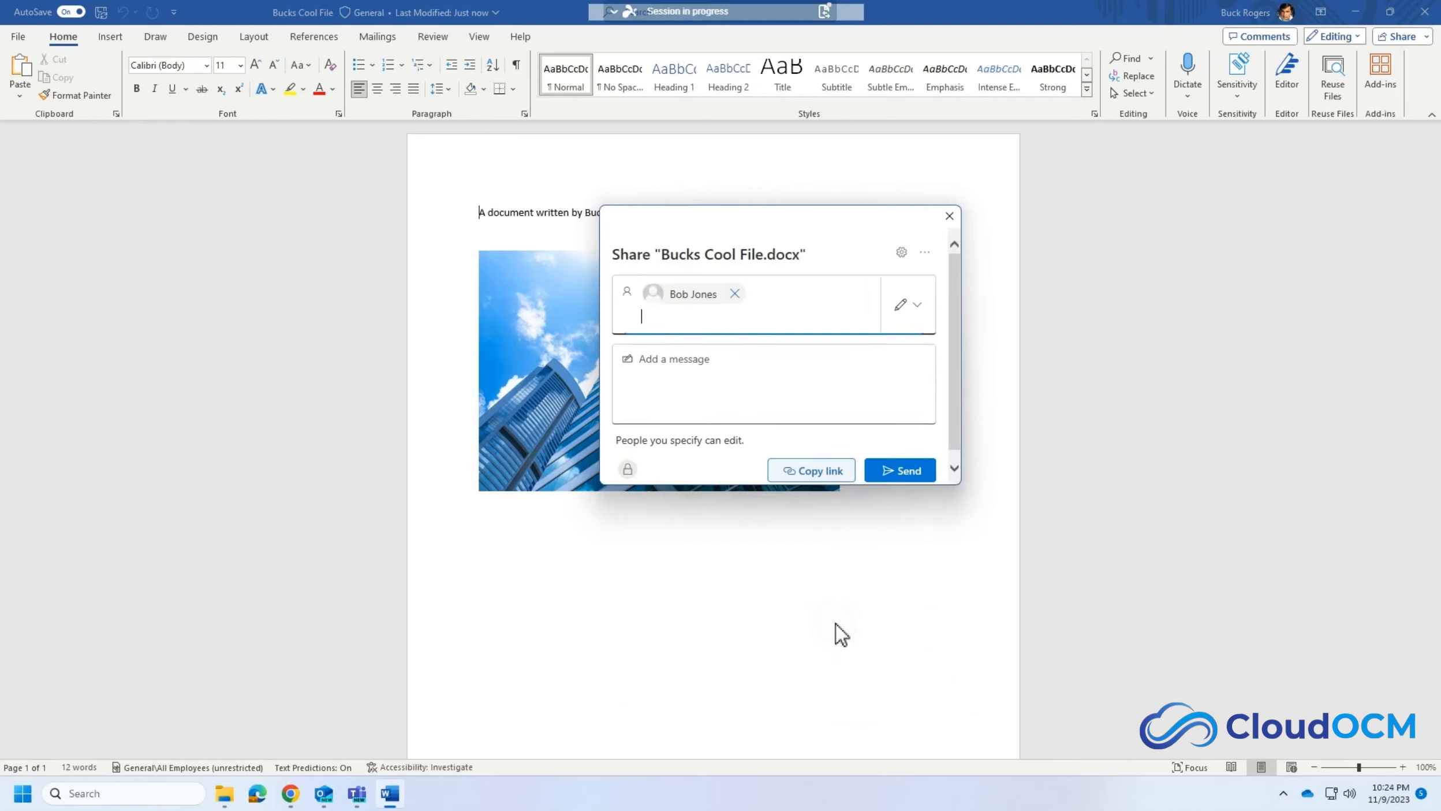
pyautogui.click(827, 477)
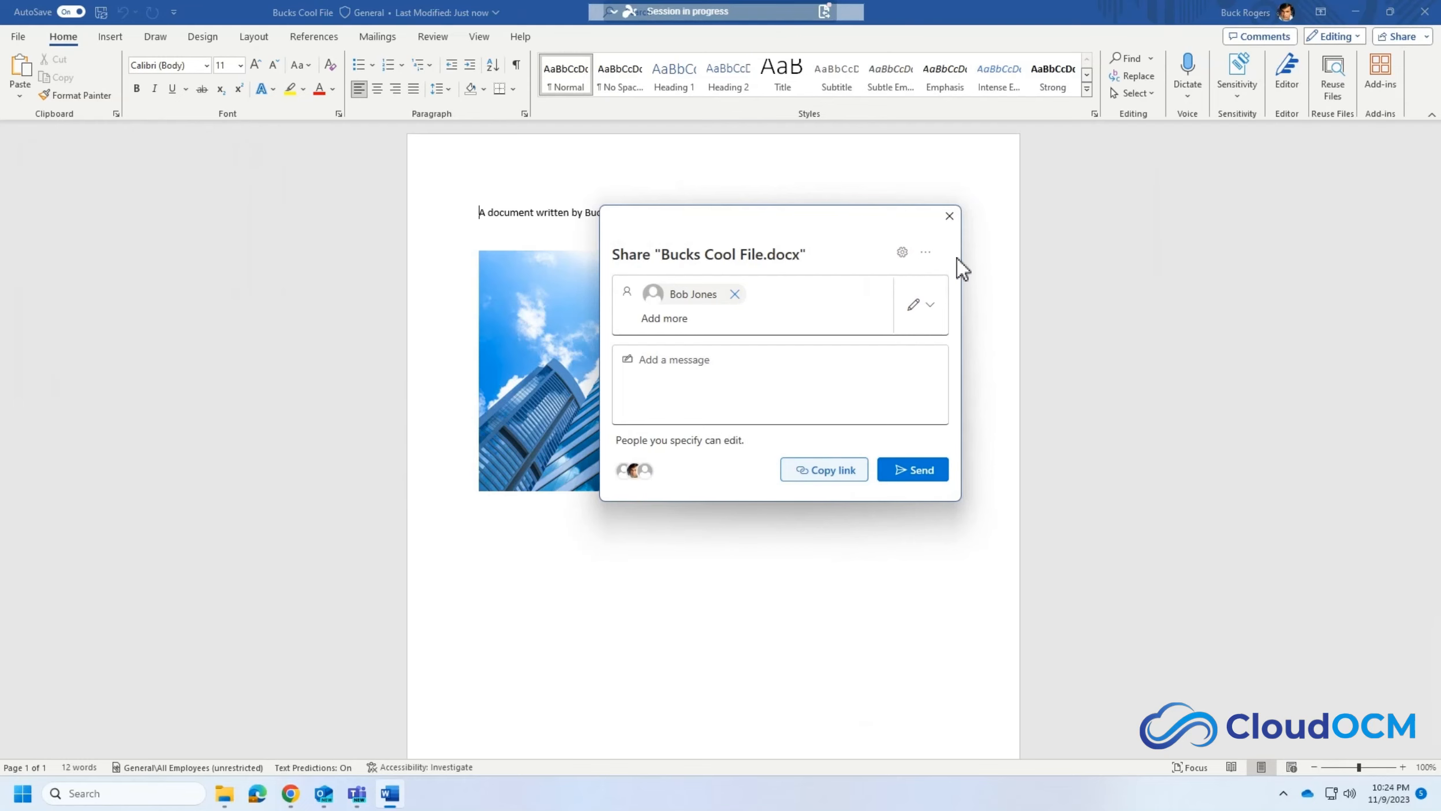
pyautogui.click(949, 216)
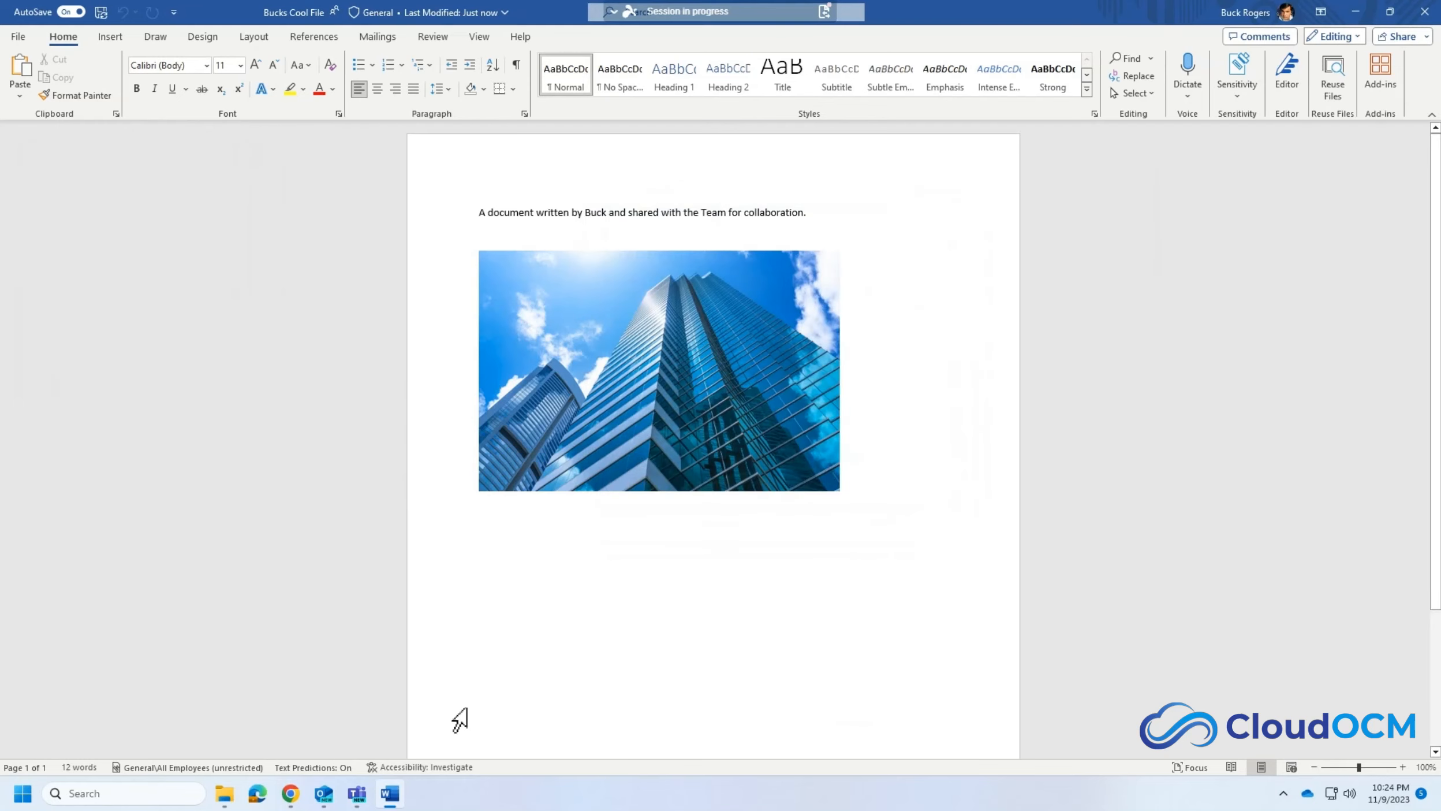
# Switch to Teams, paste the Bucks Cool File.docx link into the colleague's chat and send it
pyautogui.click(358, 793)
pyautogui.rightClick(425, 711)
pyautogui.click(477, 592)
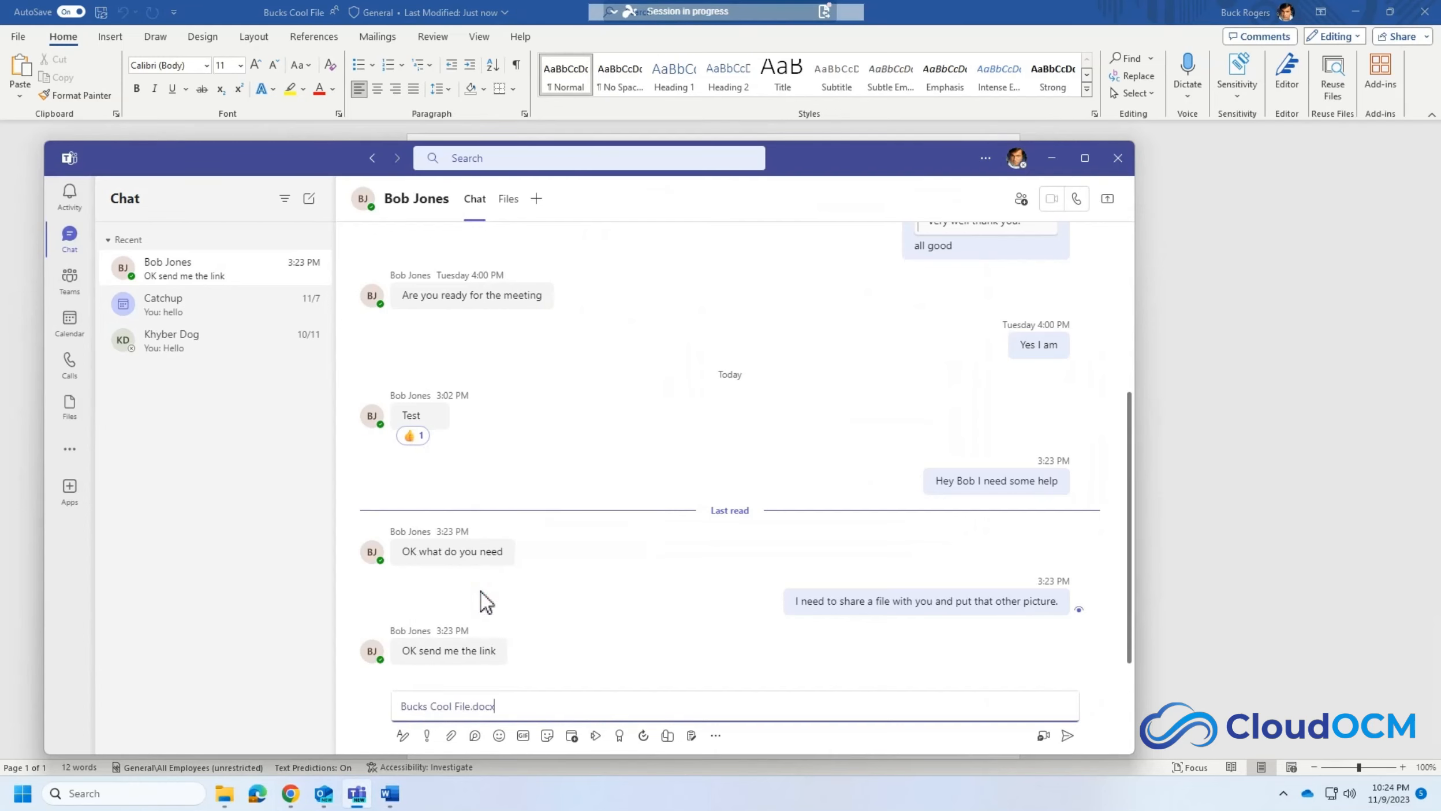
pyautogui.press('Return')
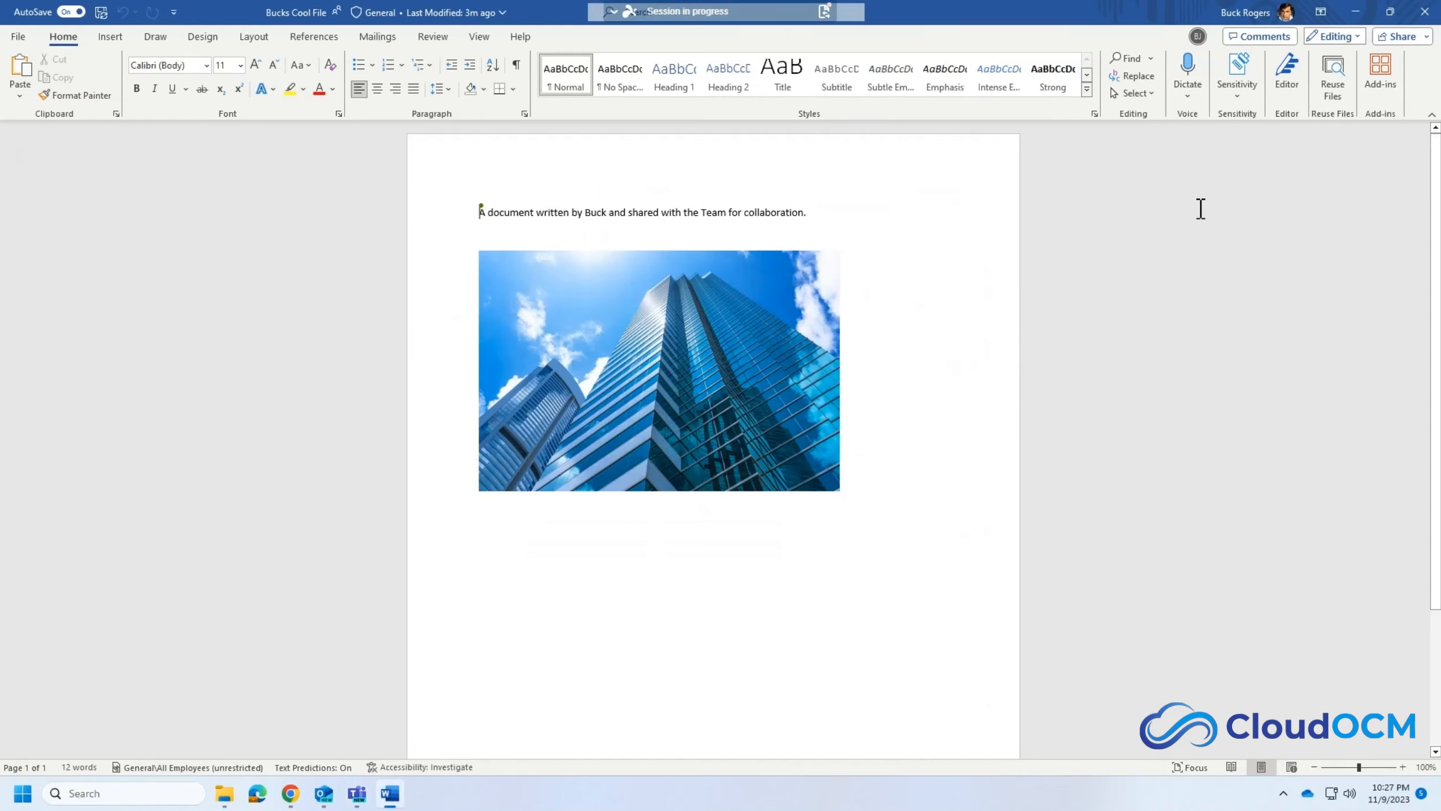
# Check who else is in the Word document, then return to the Teams chat and send "Thank you"
pyautogui.moveTo(1198, 34)
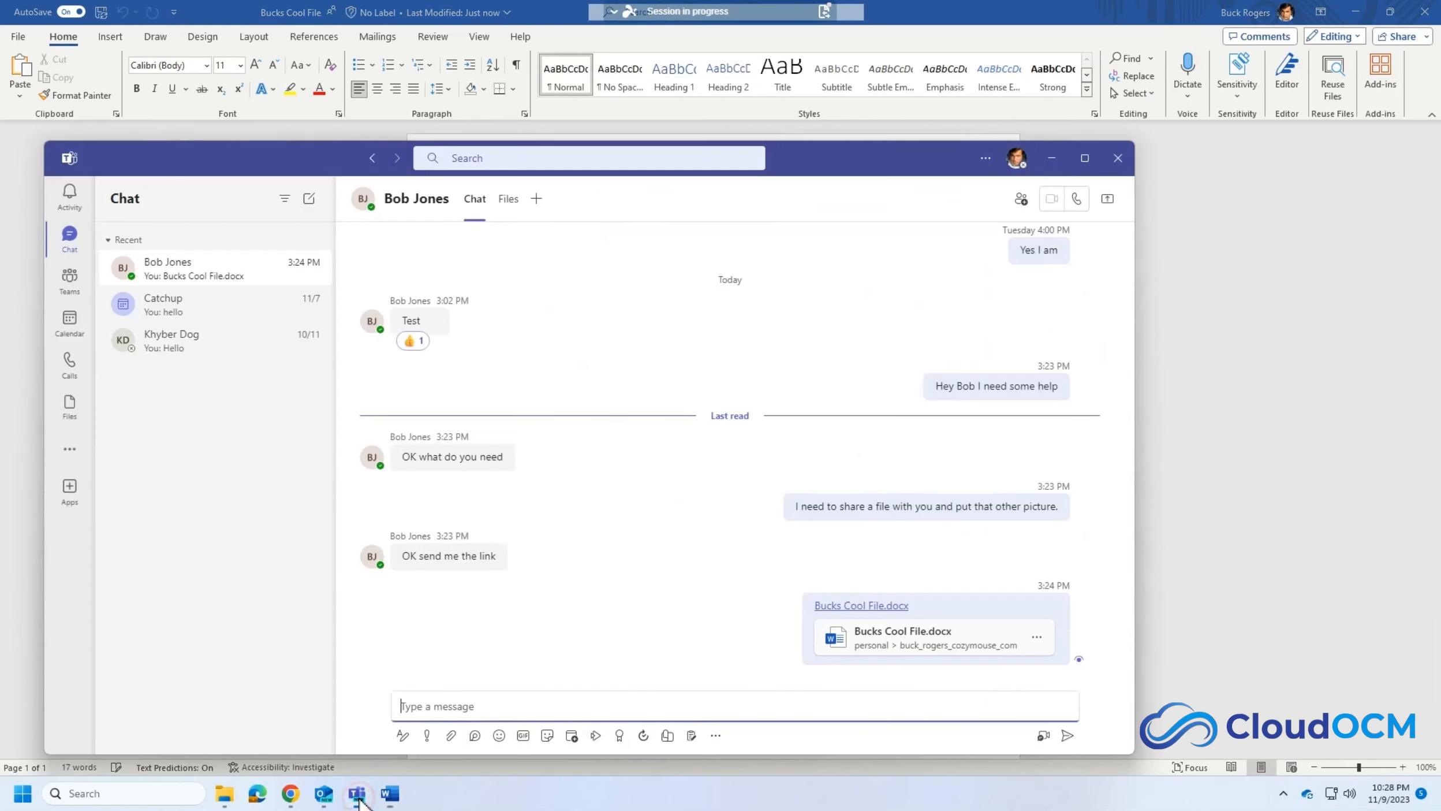
pyautogui.click(357, 793)
pyautogui.click(461, 705)
pyautogui.write('Thank')
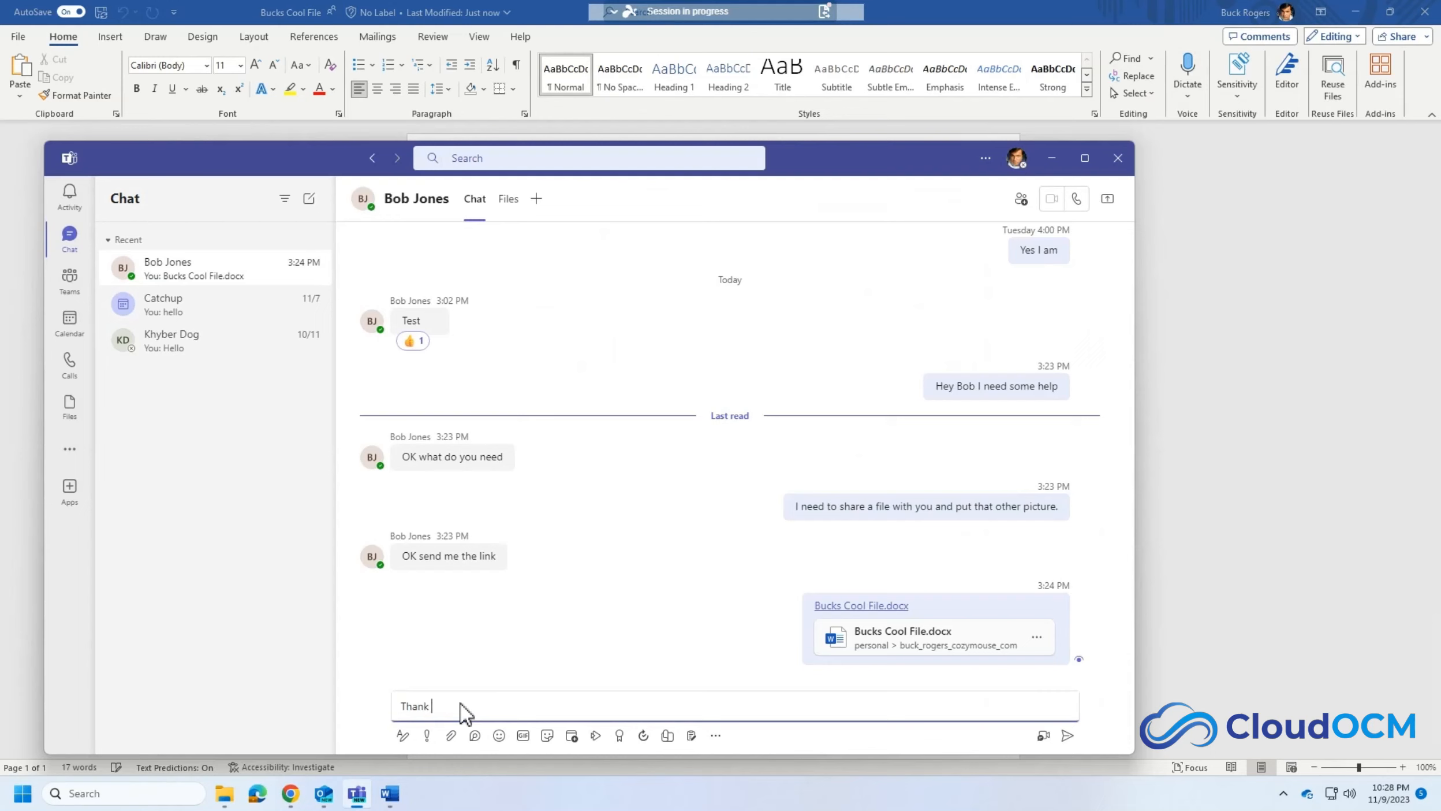
pyautogui.write(' you')
pyautogui.press('Return')
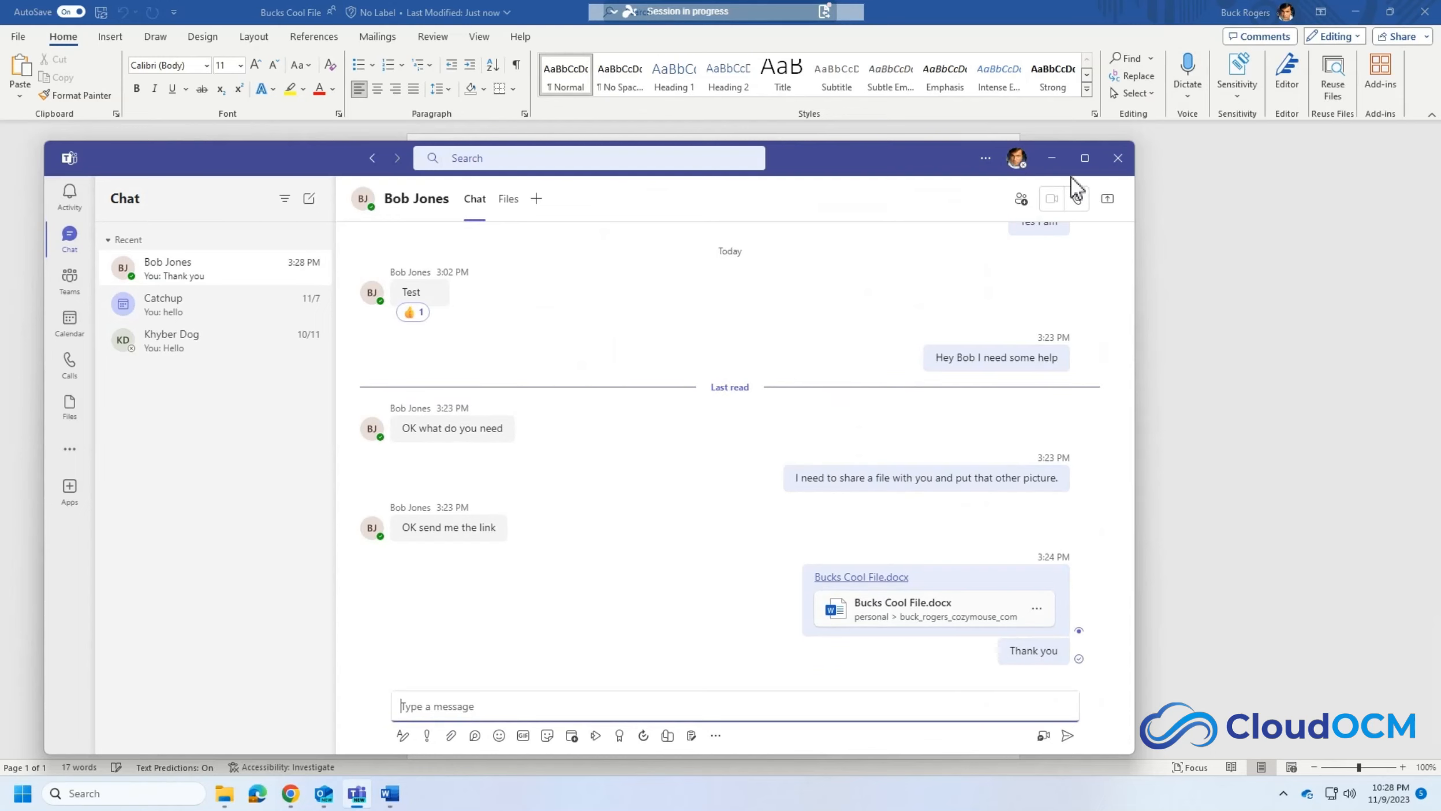
# Minimize the Word document and open the Sales Forecast workbook from the Test Files folder
pyautogui.click(1252, 223)
pyautogui.click(1356, 9)
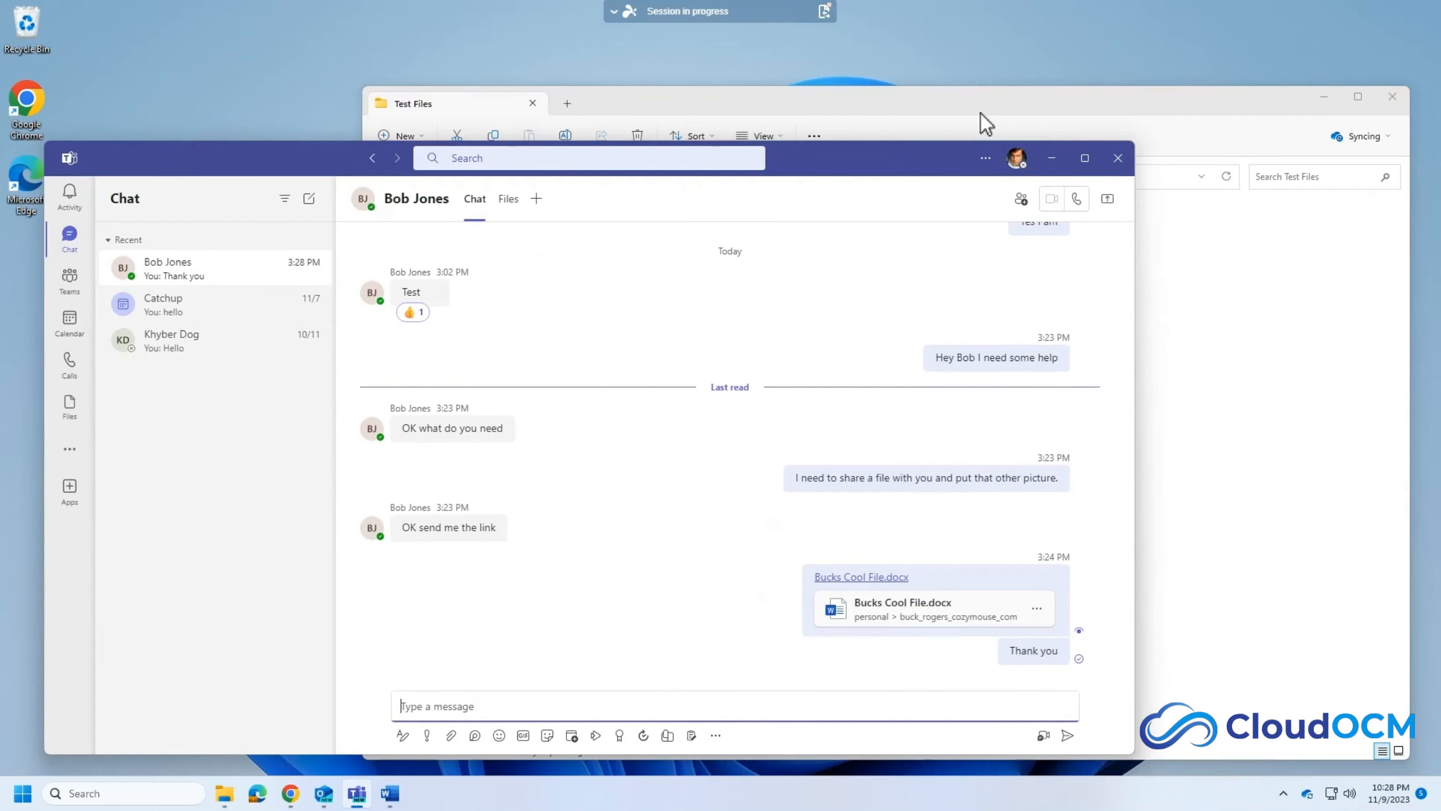
pyautogui.click(757, 95)
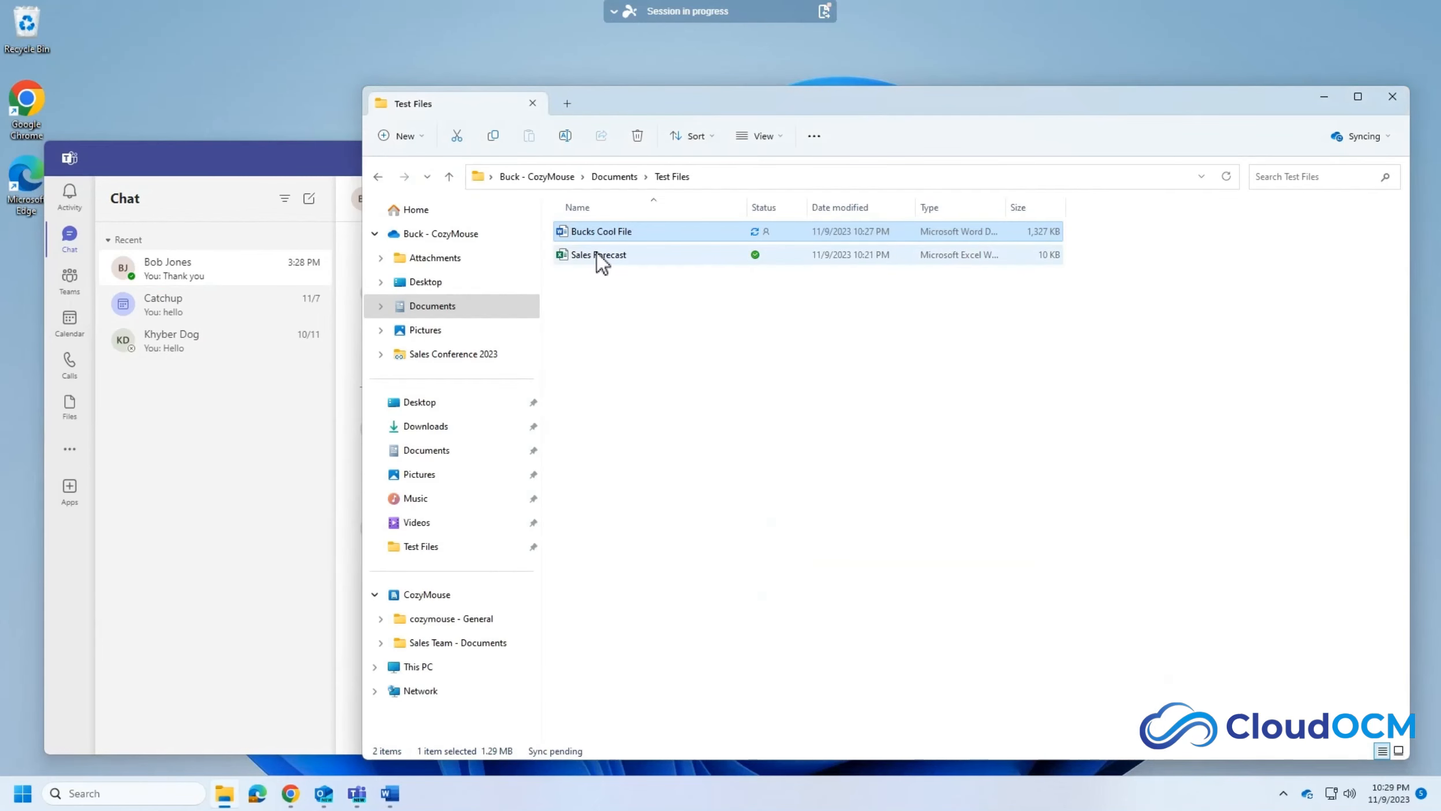
pyautogui.doubleClick(598, 254)
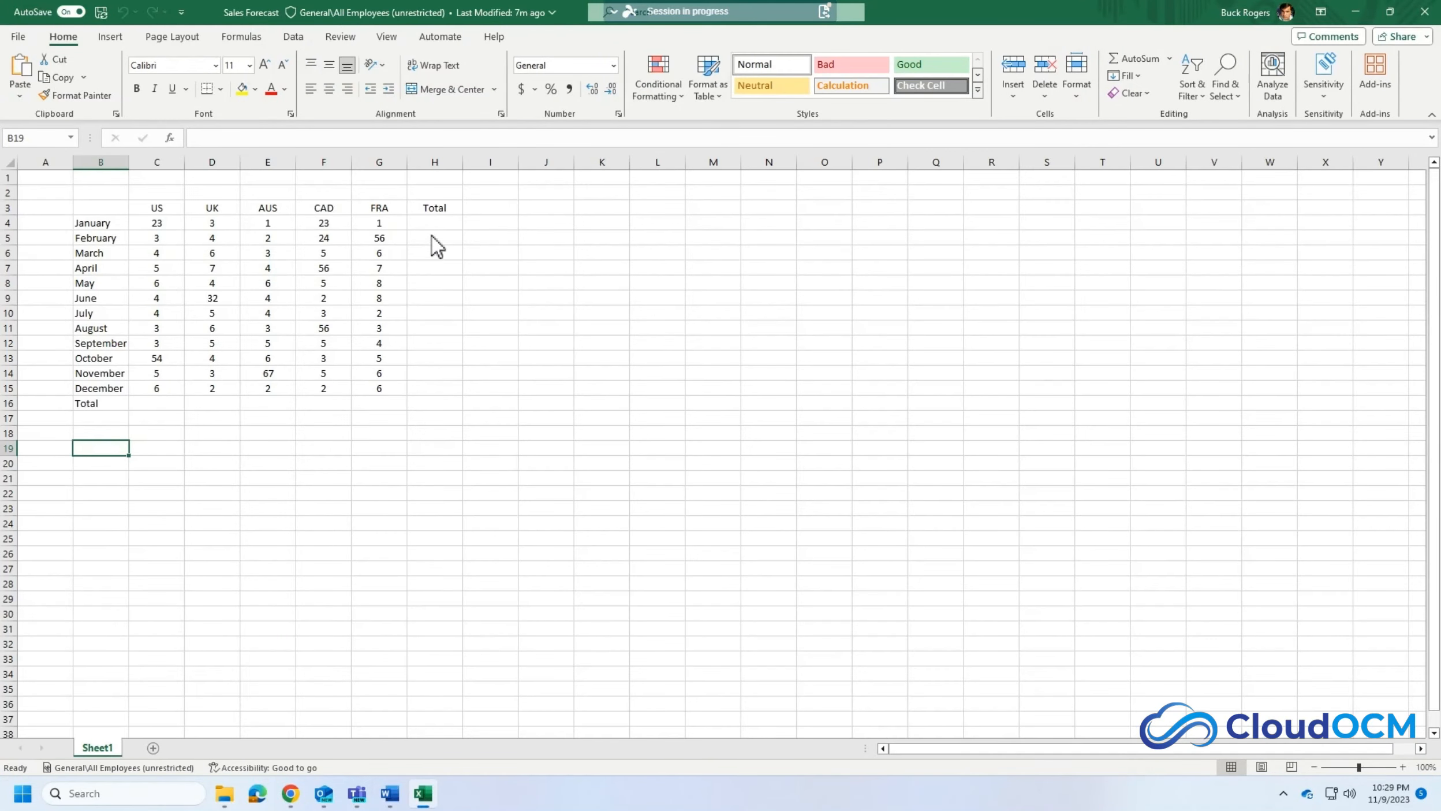
# Start sharing the Sales Forecast workbook and add the colleague as recipient
pyautogui.click(1408, 37)
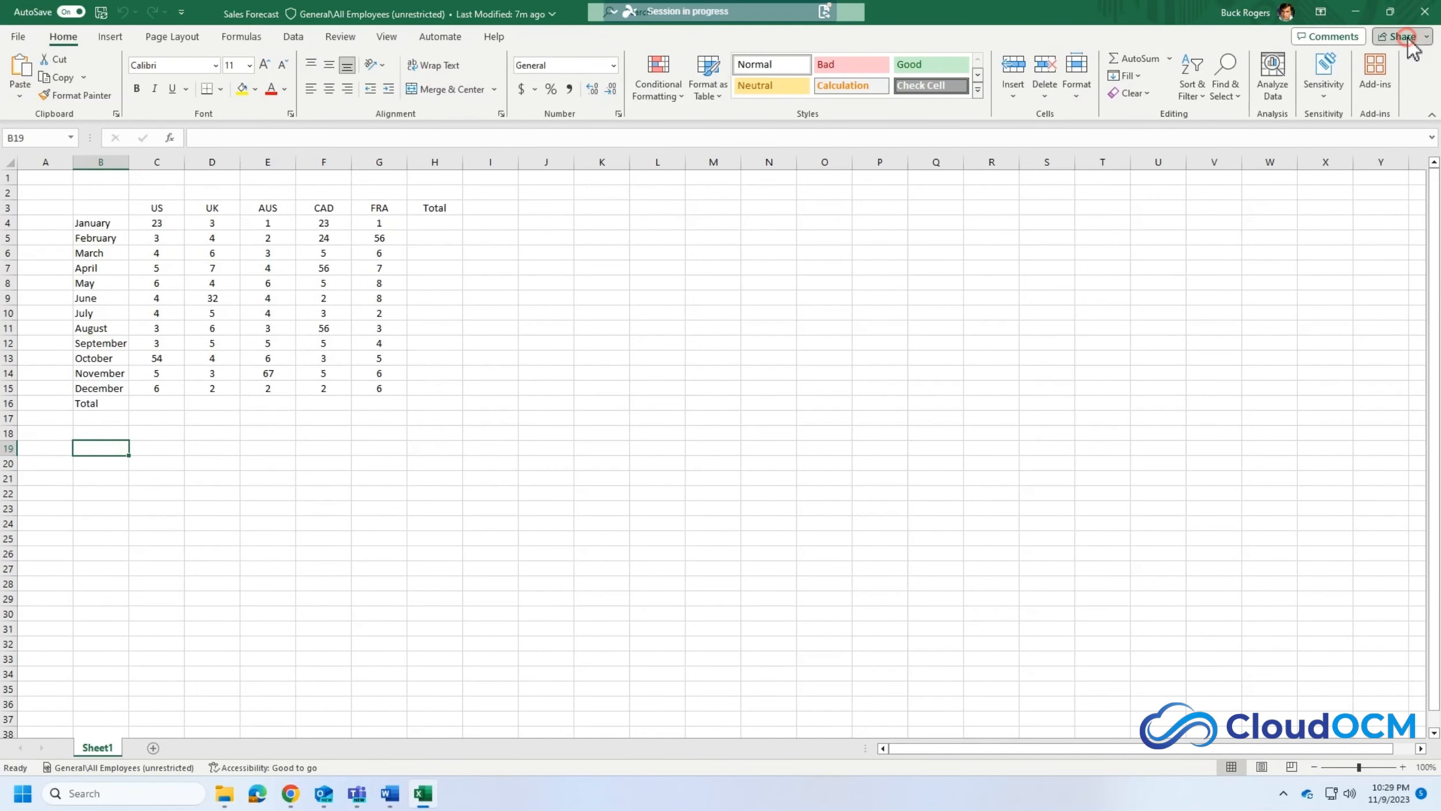
pyautogui.click(1382, 67)
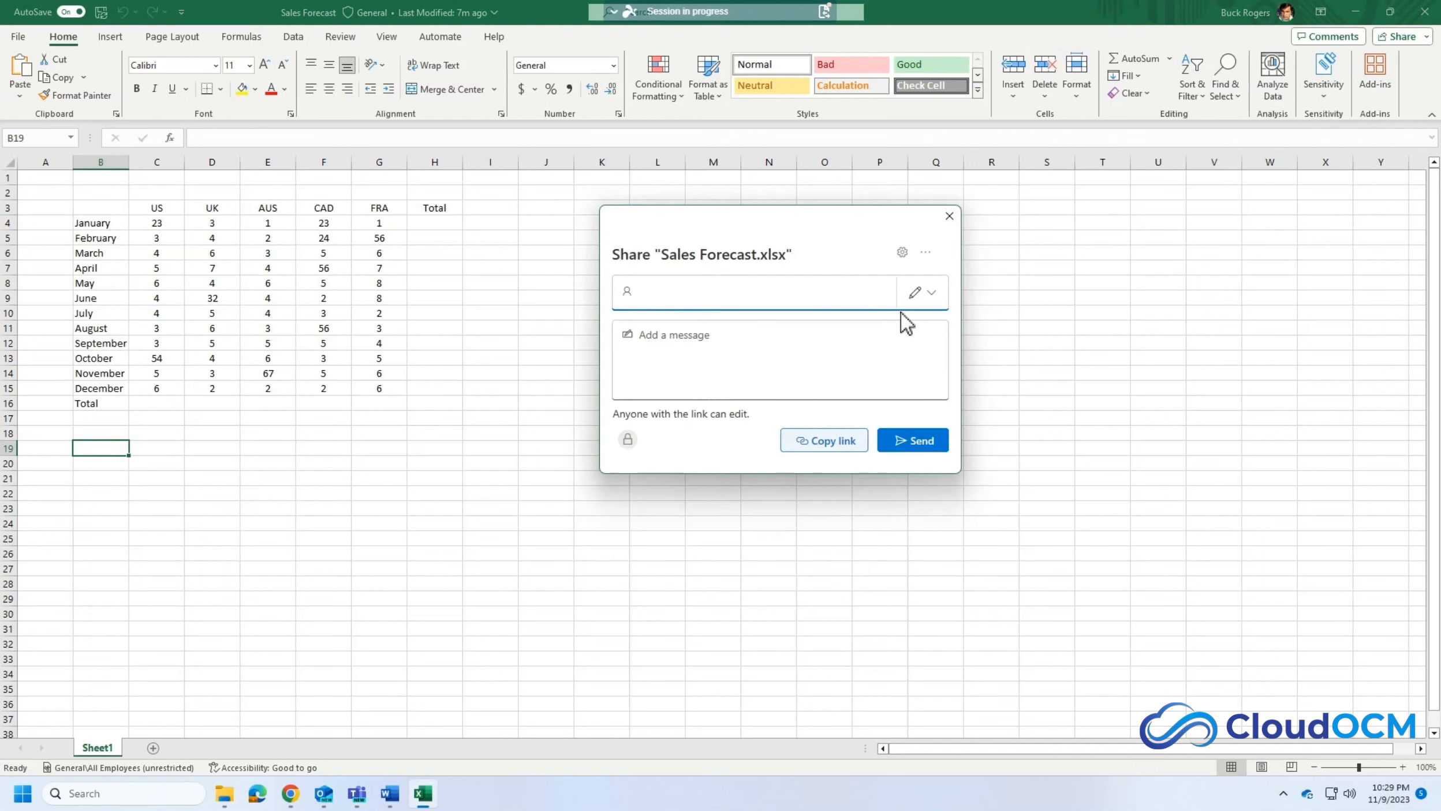
pyautogui.write('bob')
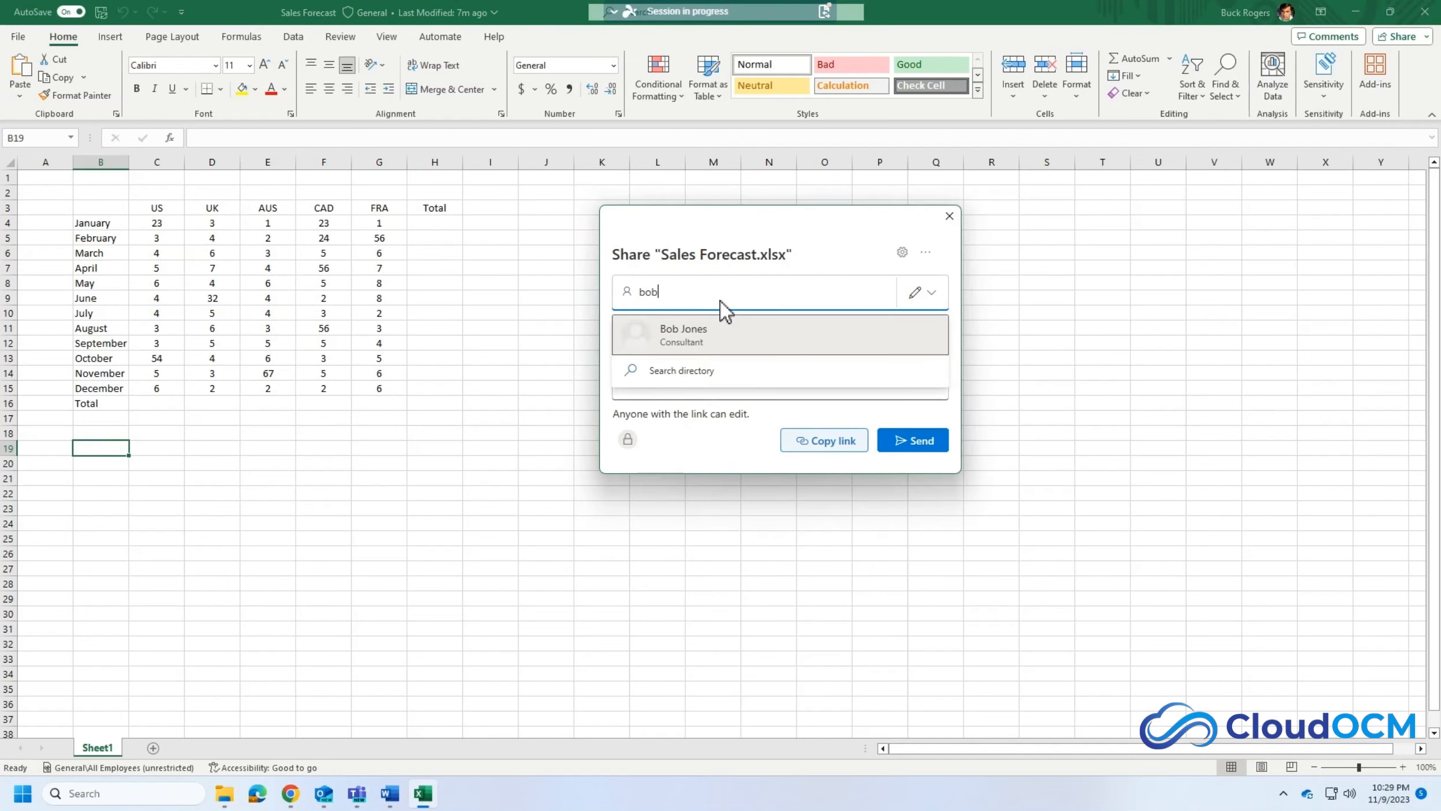
pyautogui.click(714, 328)
# Limit the workbook's sharing link to "People you choose" with edit rights, copy the link and close the sharing dialog
pyautogui.click(697, 440)
pyautogui.click(935, 459)
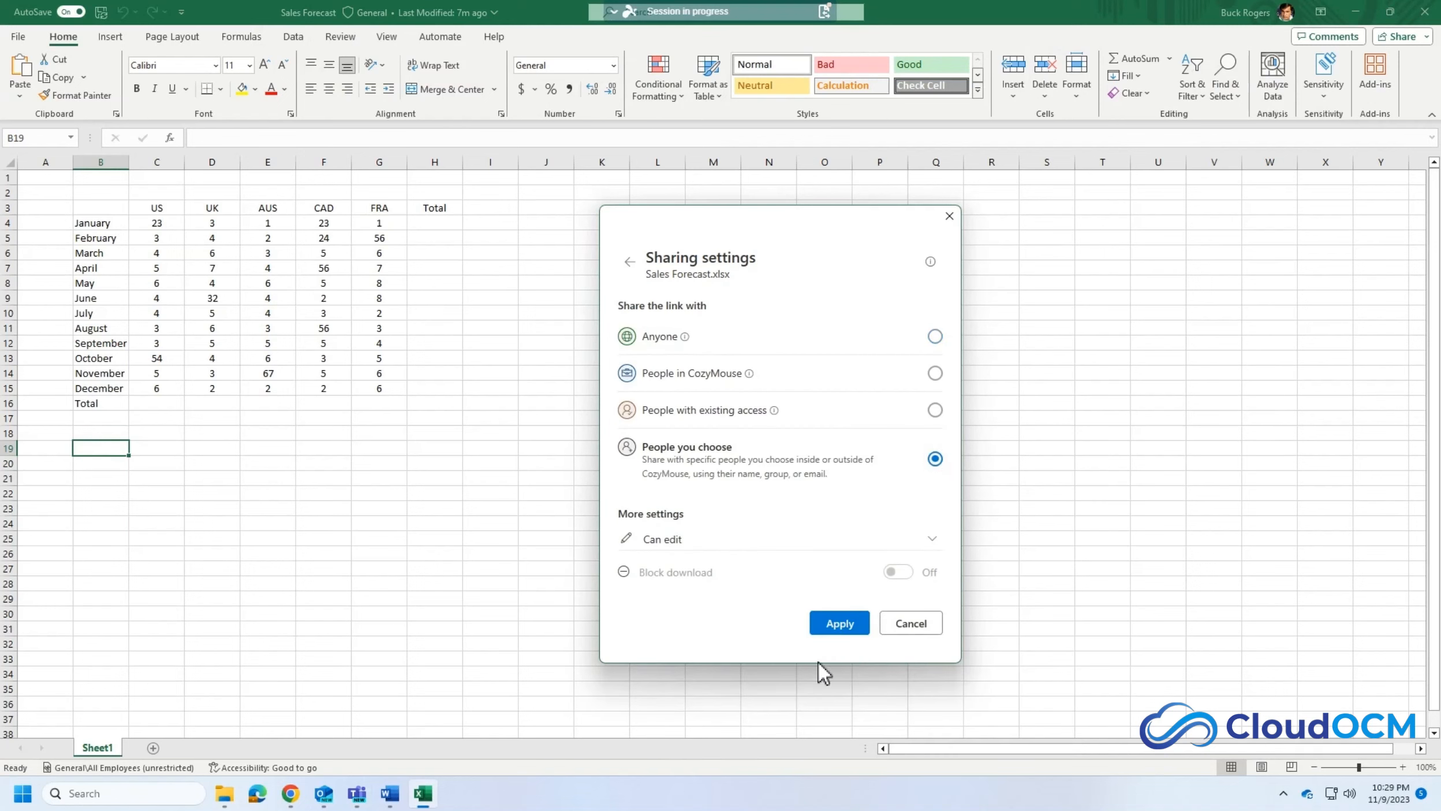
pyautogui.click(837, 623)
pyautogui.click(826, 466)
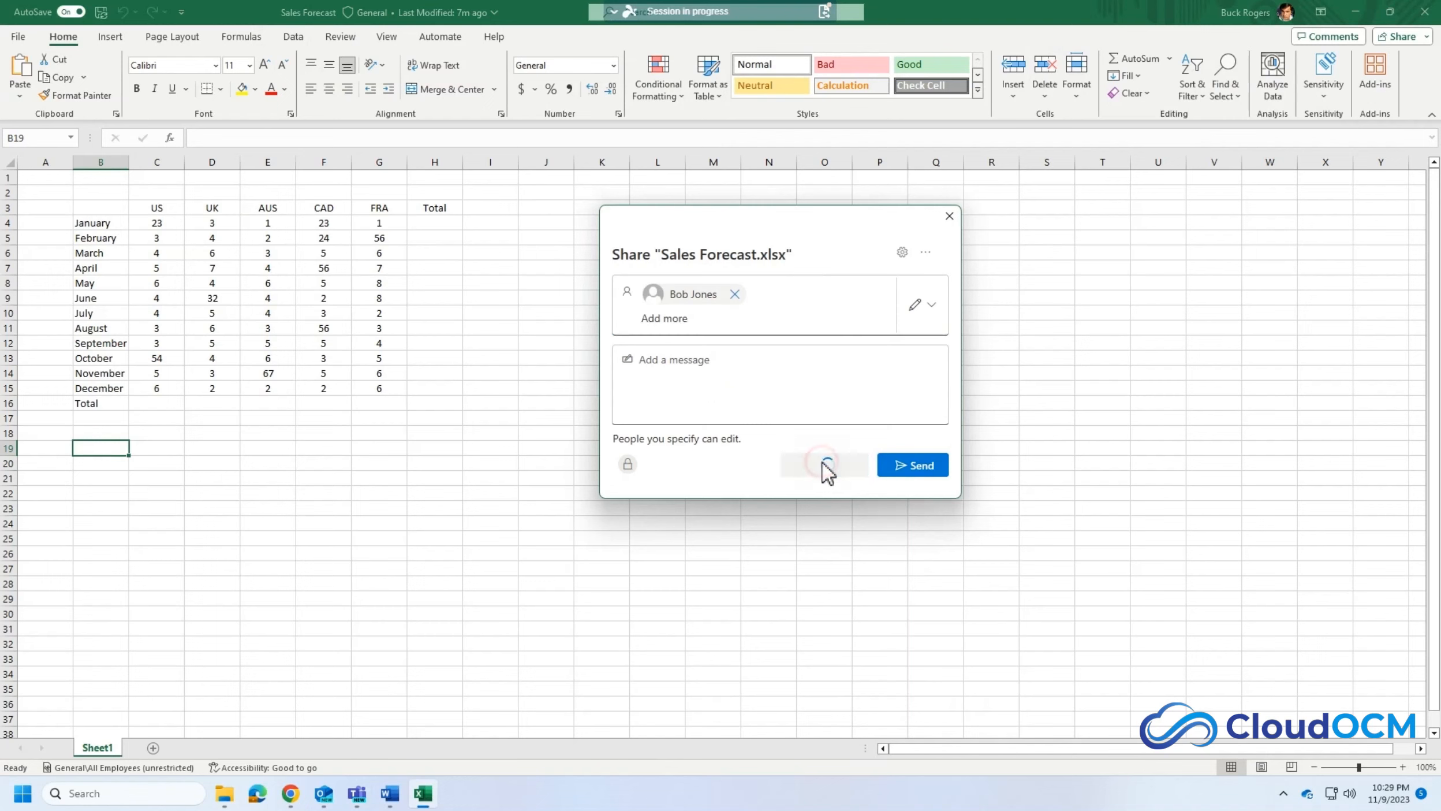
pyautogui.click(949, 215)
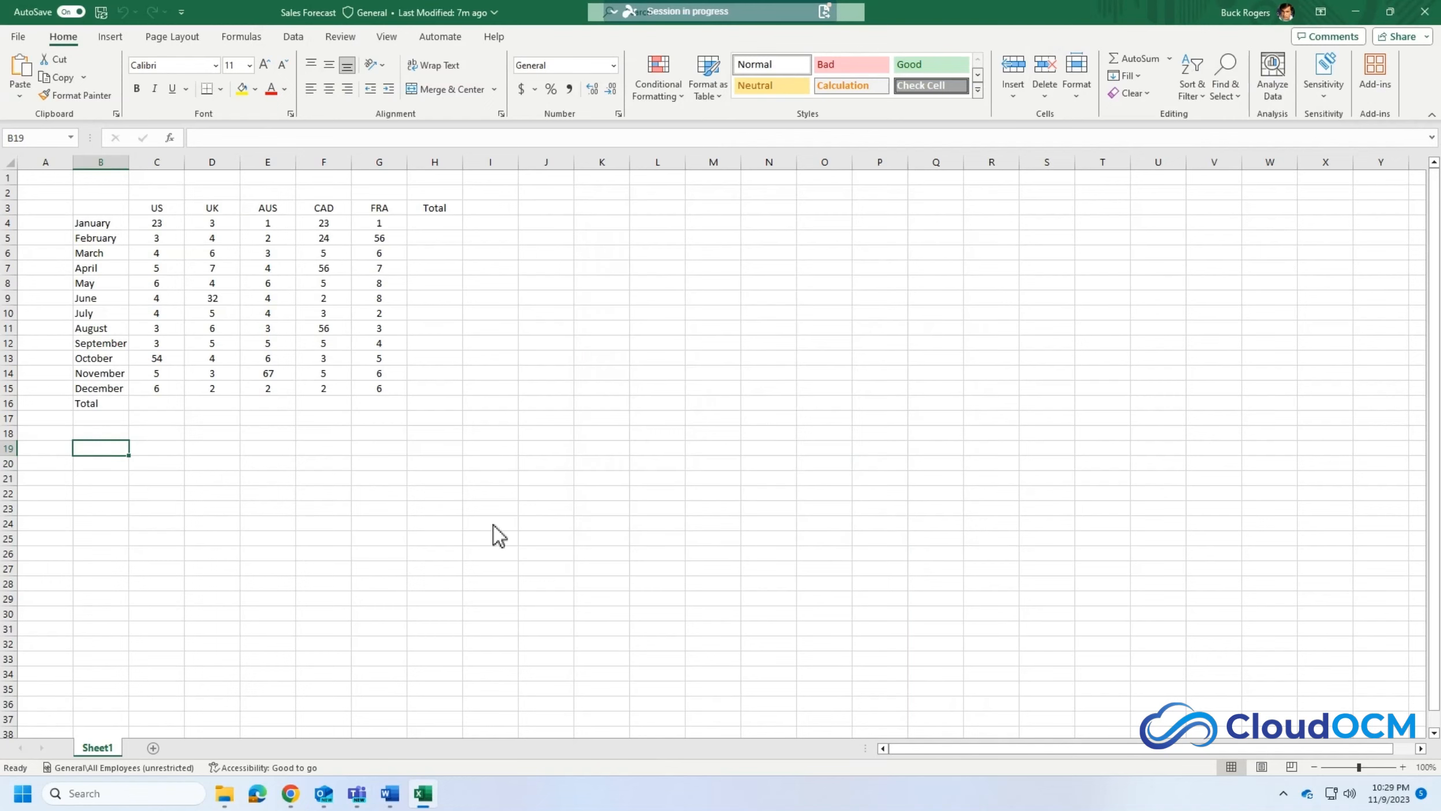
# Switch to Teams, send the Sales Forecast.xlsx link in the colleague's chat and minimize the chat window
pyautogui.click(358, 794)
pyautogui.click(445, 709)
pyautogui.hotkey('ctrl', 'v')
pyautogui.press('Return')
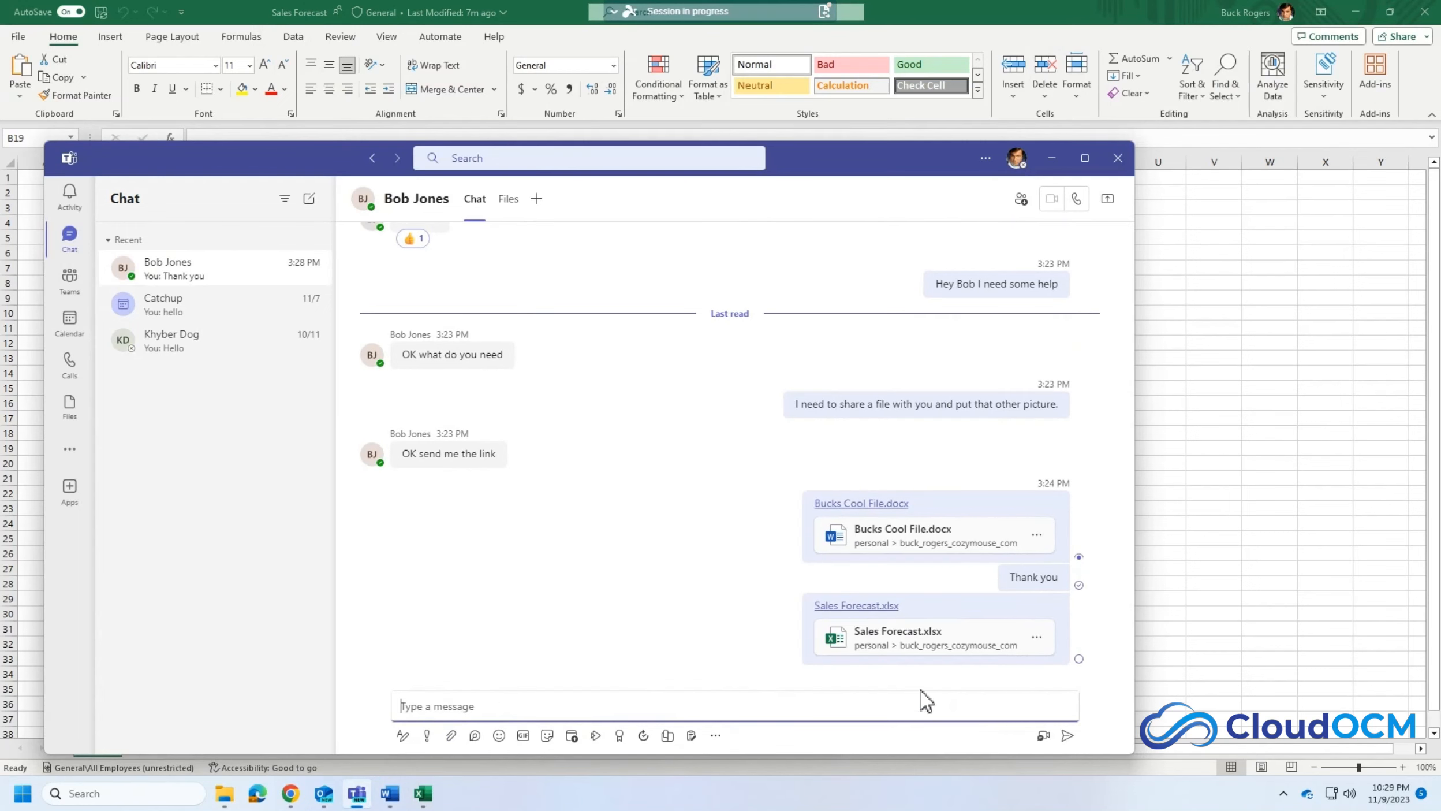
pyautogui.click(1060, 164)
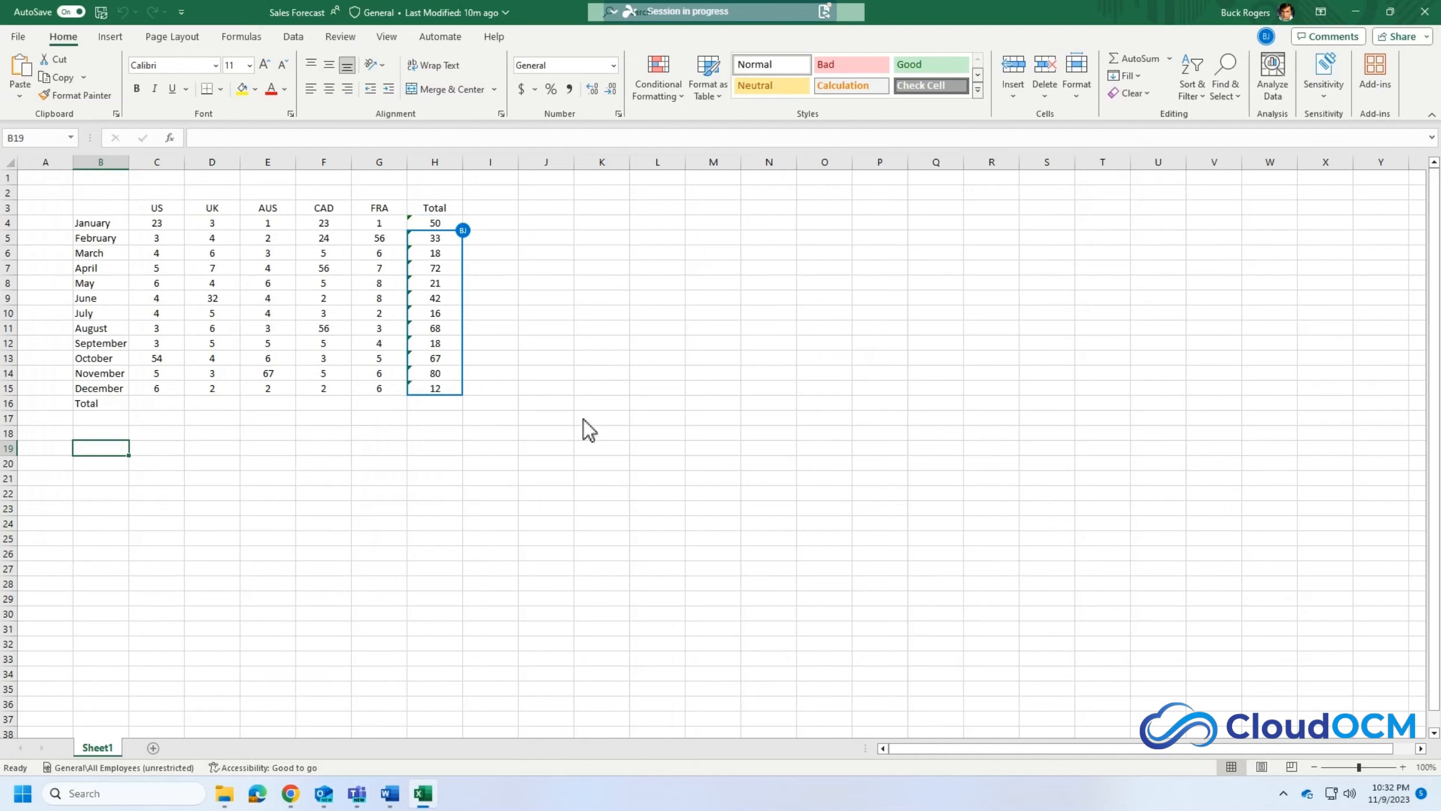
# Enter a SUM formula in cell C16 that totals the US sales from January to December (C4:C15)
pyautogui.click(522, 403)
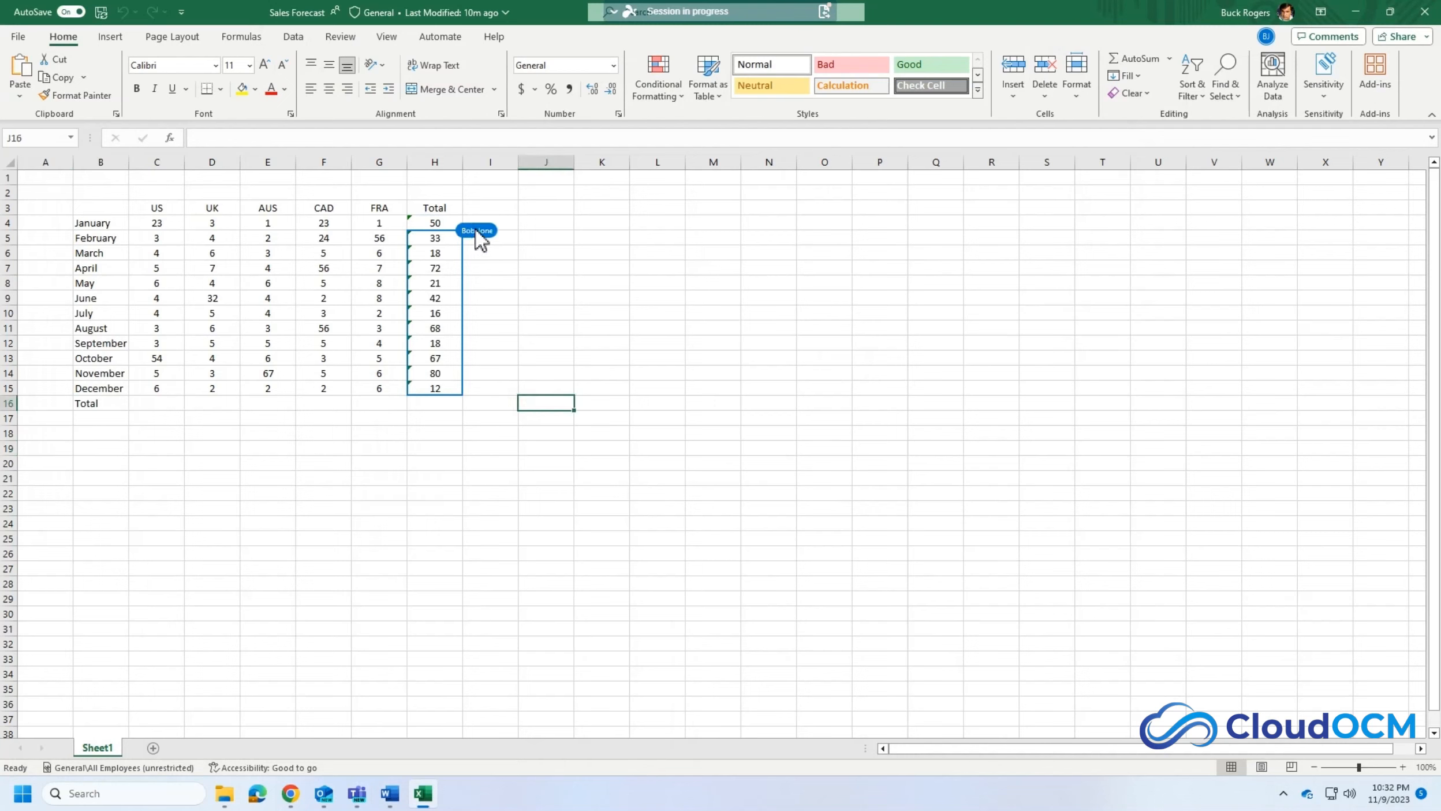
pyautogui.moveTo(466, 232)
pyautogui.click(178, 405)
pyautogui.write('=sum(')
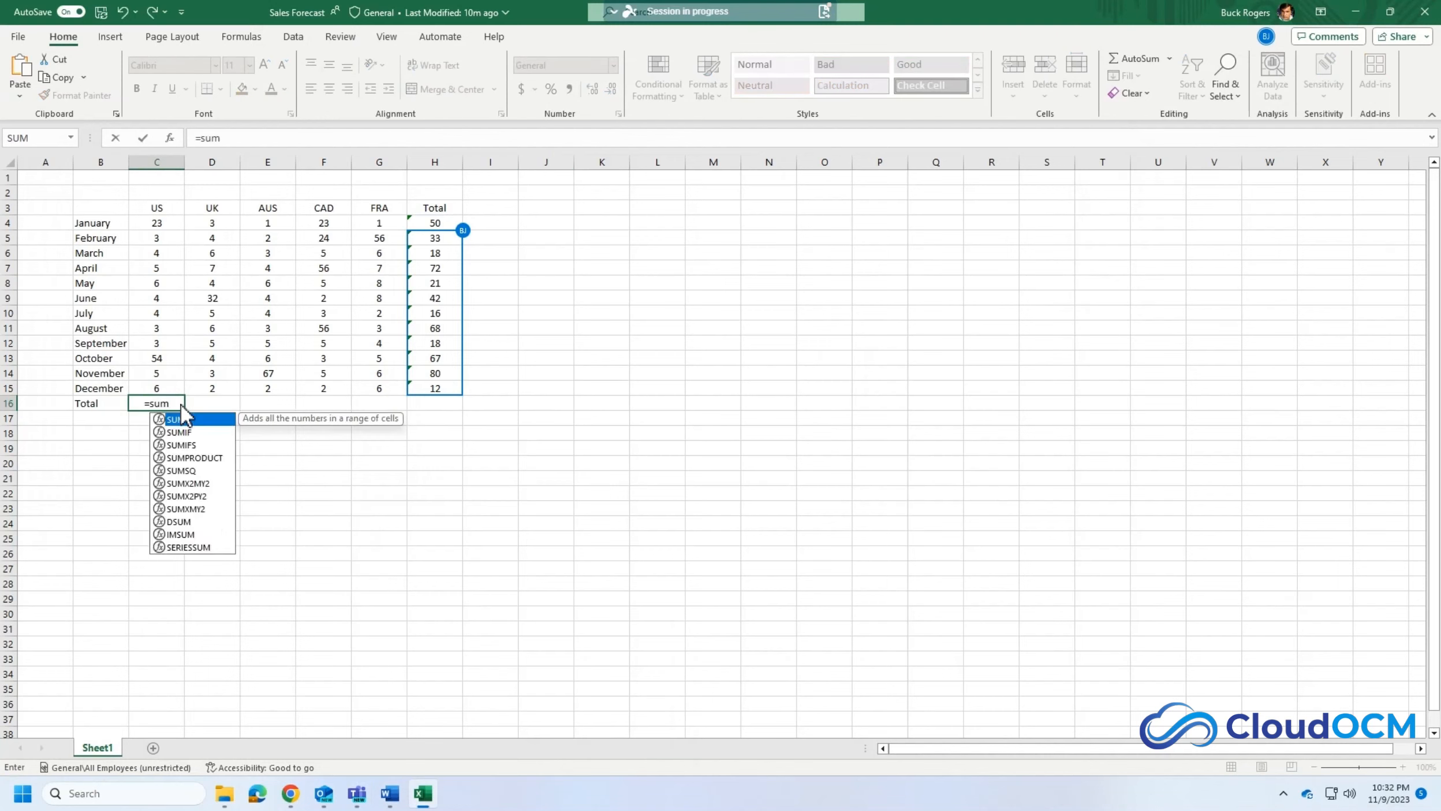
pyautogui.press('Up')
pyautogui.hotkey('shift', 'Up')
pyautogui.hotkey('shift', 'Up')
pyautogui.hotkey('shift', 'Up')
pyautogui.hotkey('shift', 'Up')
pyautogui.hotkey('shift', 'Up')
pyautogui.hotkey('shift', 'Up')
pyautogui.hotkey('shift', 'Up')
pyautogui.hotkey('shift', 'Up')
pyautogui.hotkey('shift', 'Up')
pyautogui.hotkey('shift', 'Up')
pyautogui.hotkey('shift', 'Up')
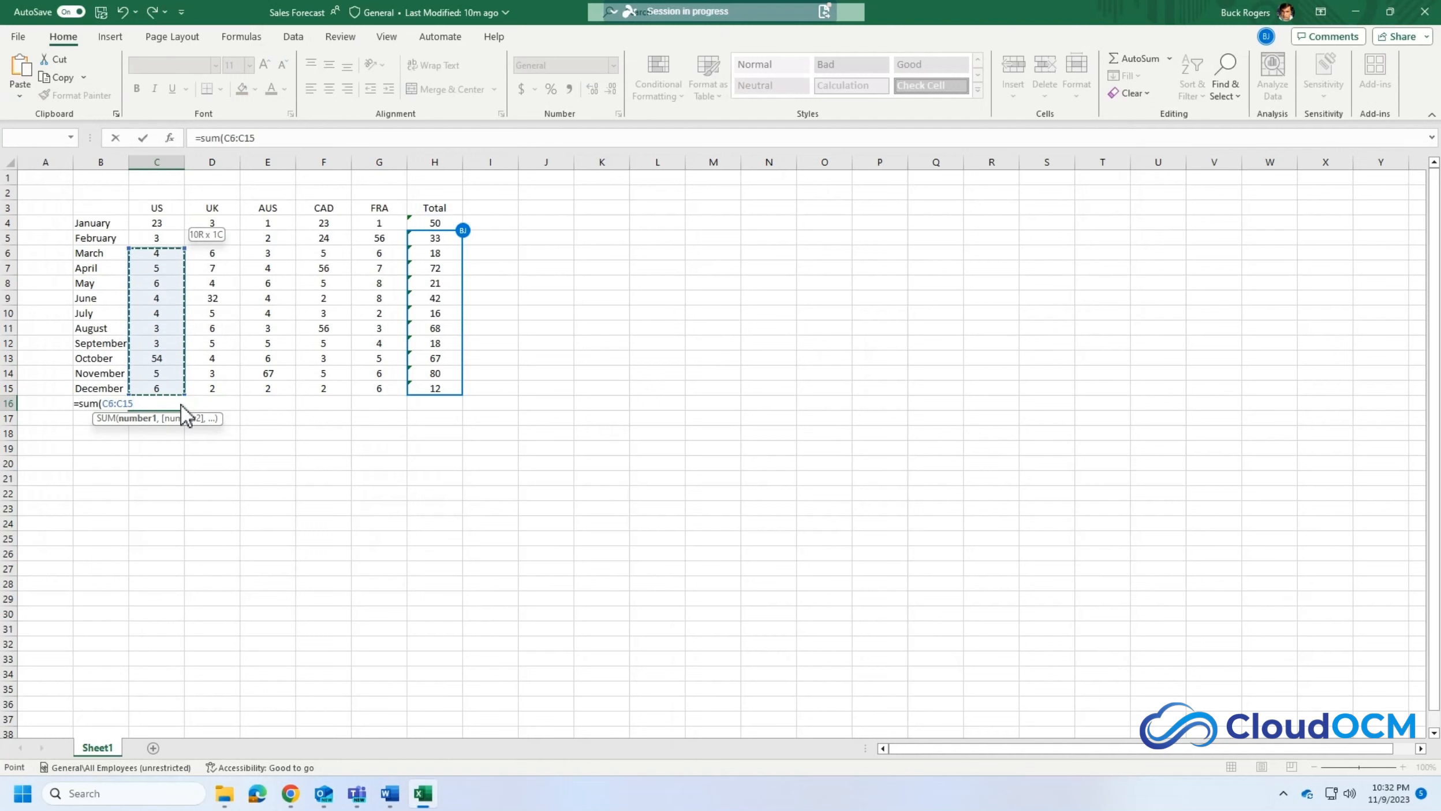
pyautogui.press('Return')
# Copy the US total formula across the Total row to D16:H16 and select the grand total in H16
pyautogui.click(181, 404)
pyautogui.hotkey('ctrl', 'c')
pyautogui.moveTo(219, 404); pyautogui.dragTo(460, 411)
pyautogui.hotkey('ctrl', 'v')
pyautogui.click(483, 409)
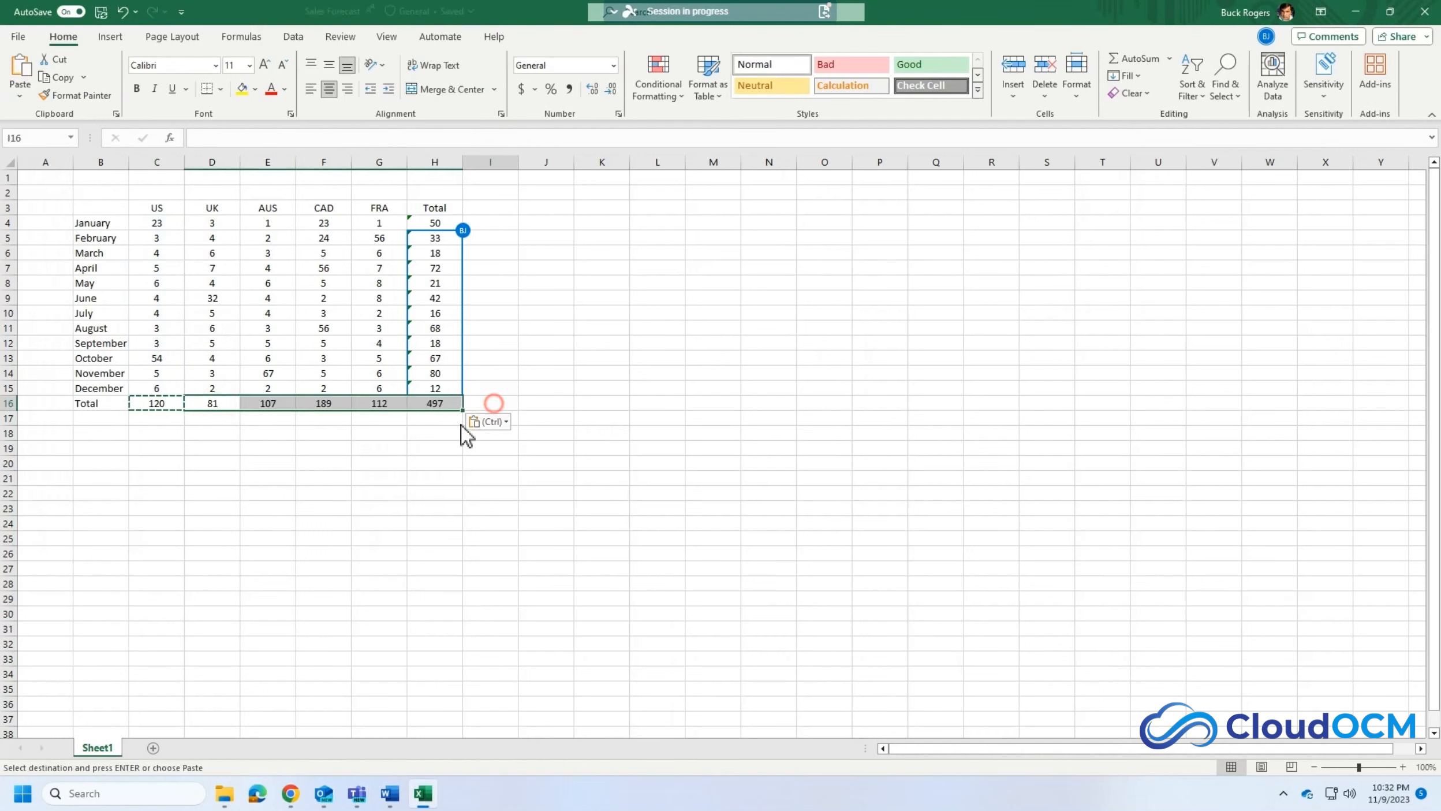
pyautogui.click(442, 407)
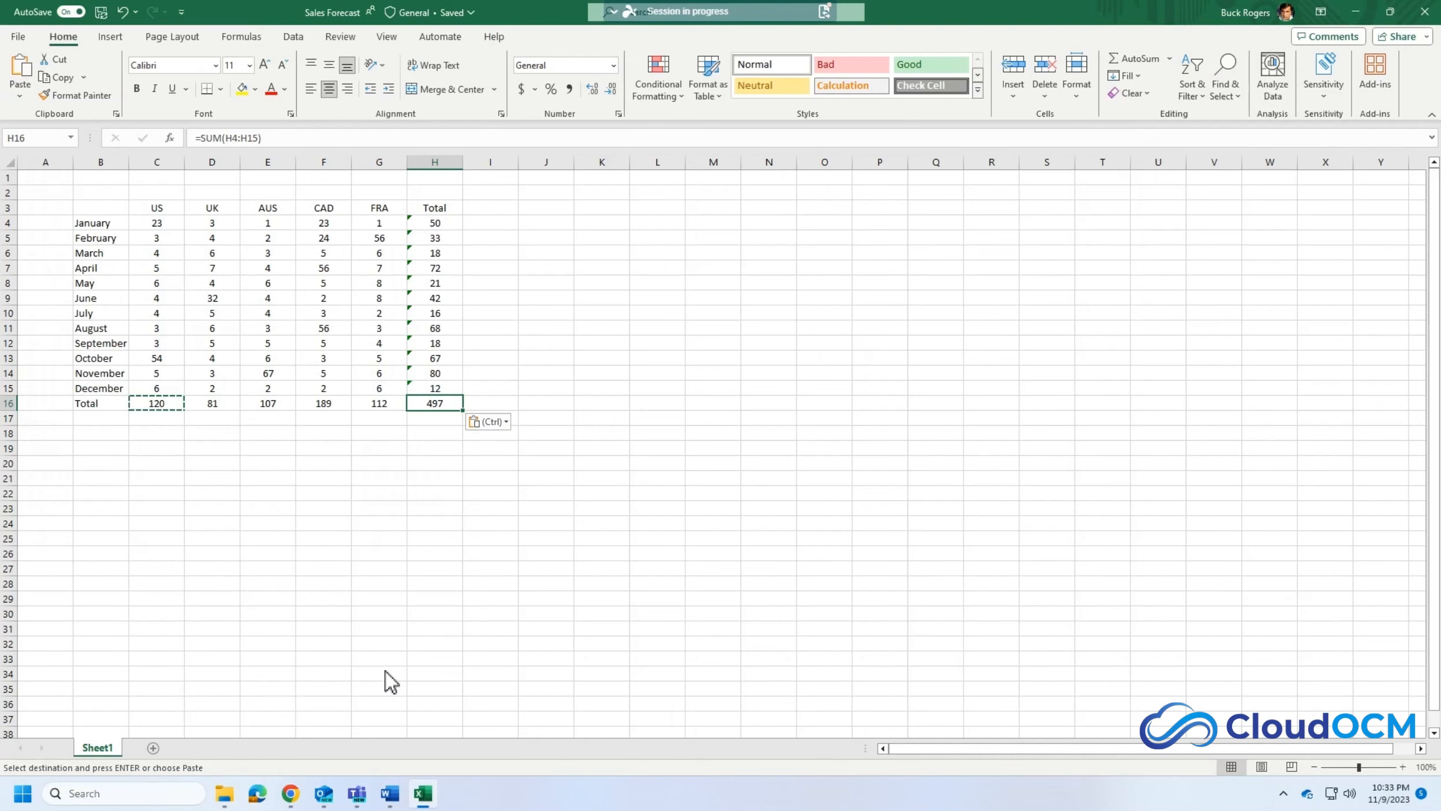
# Switch to OneDrive in the browser and view the files shared with you, then the files shared by you
pyautogui.click(258, 796)
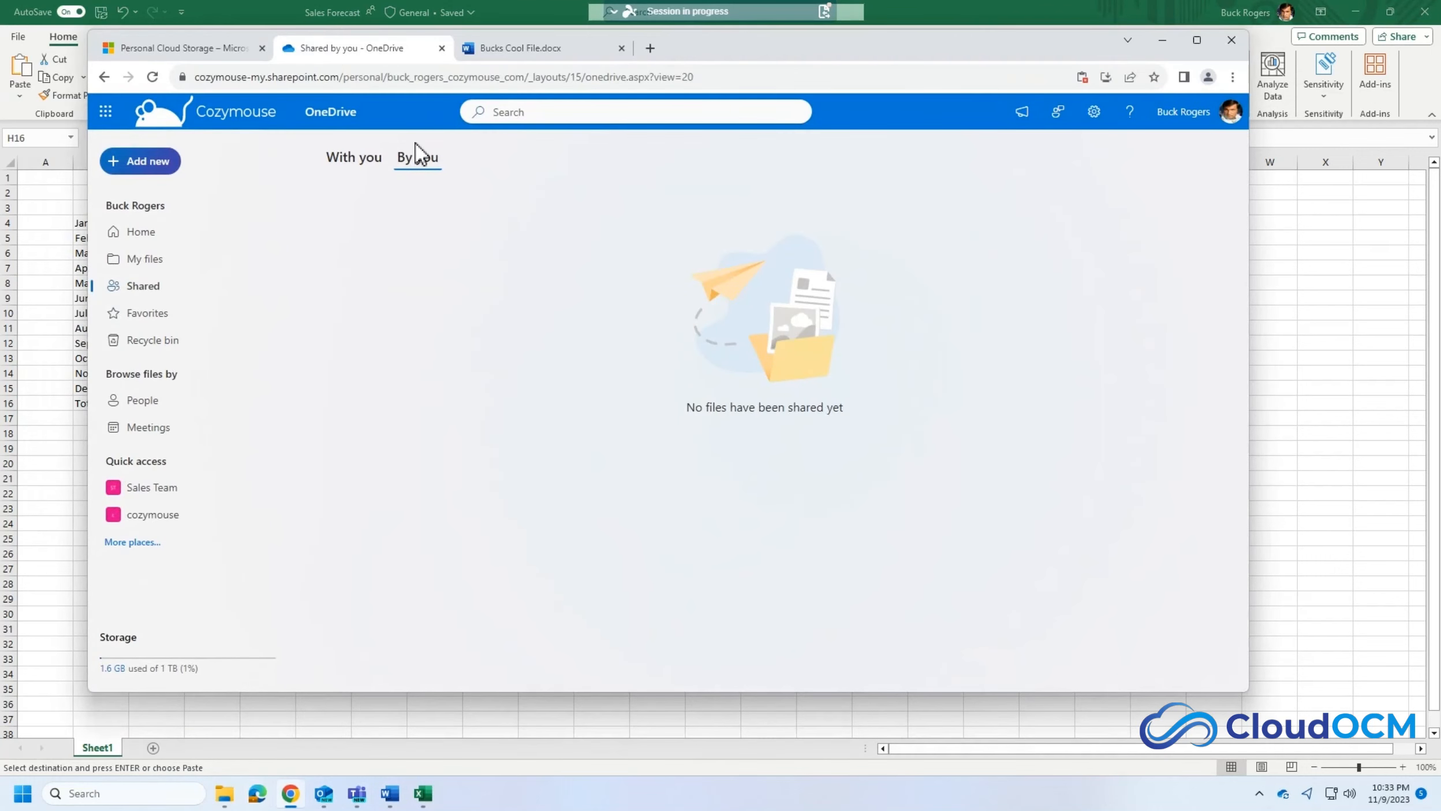
pyautogui.click(355, 162)
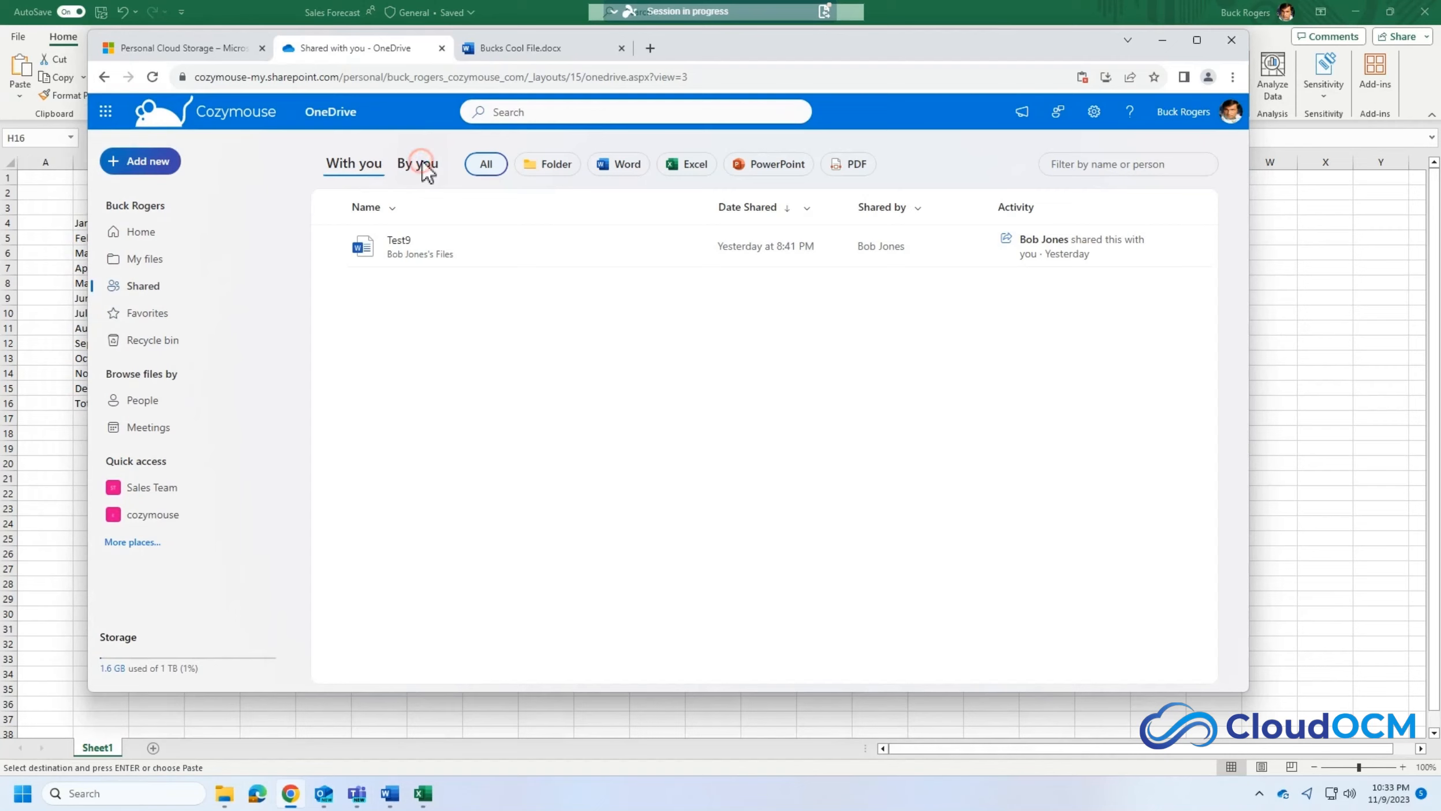
pyautogui.click(418, 165)
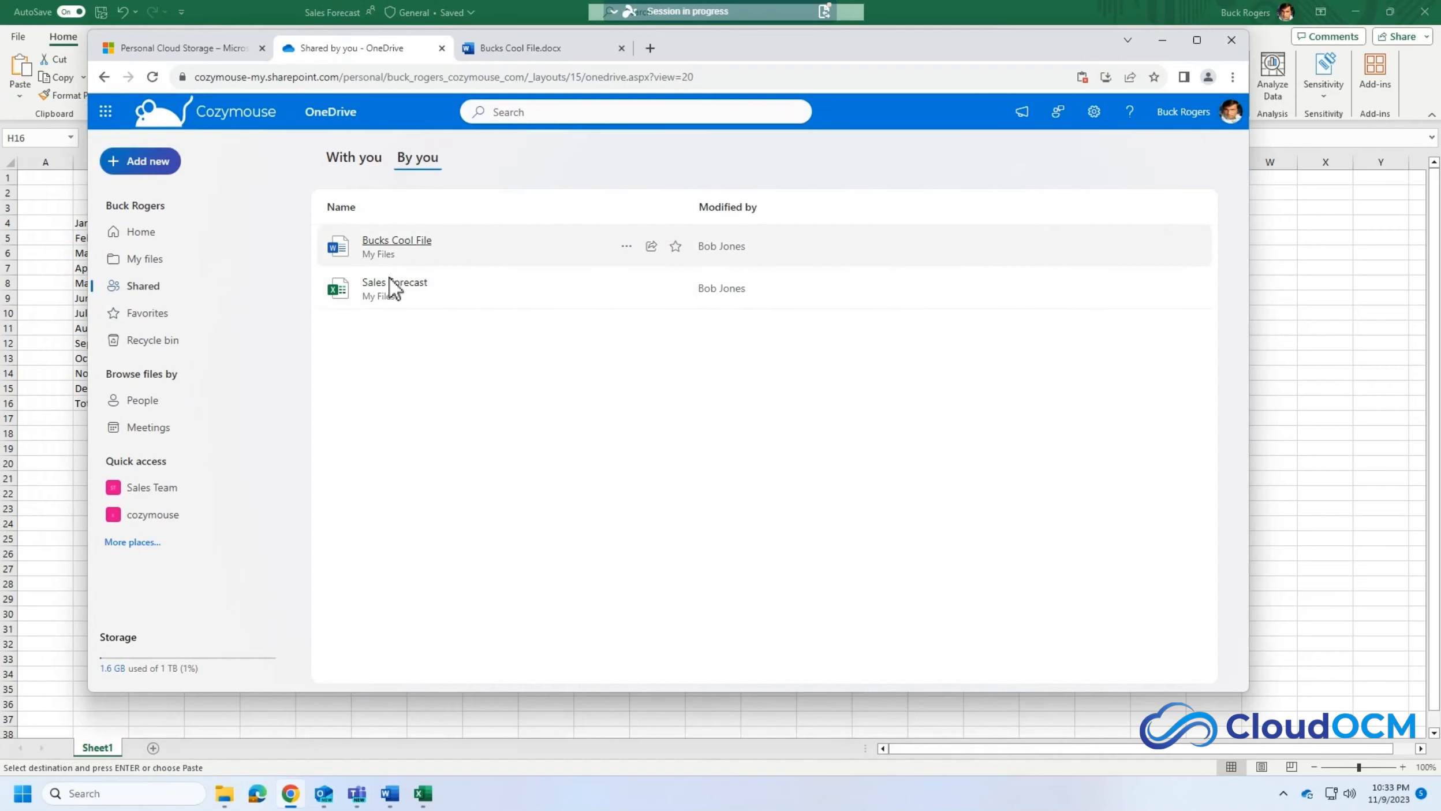